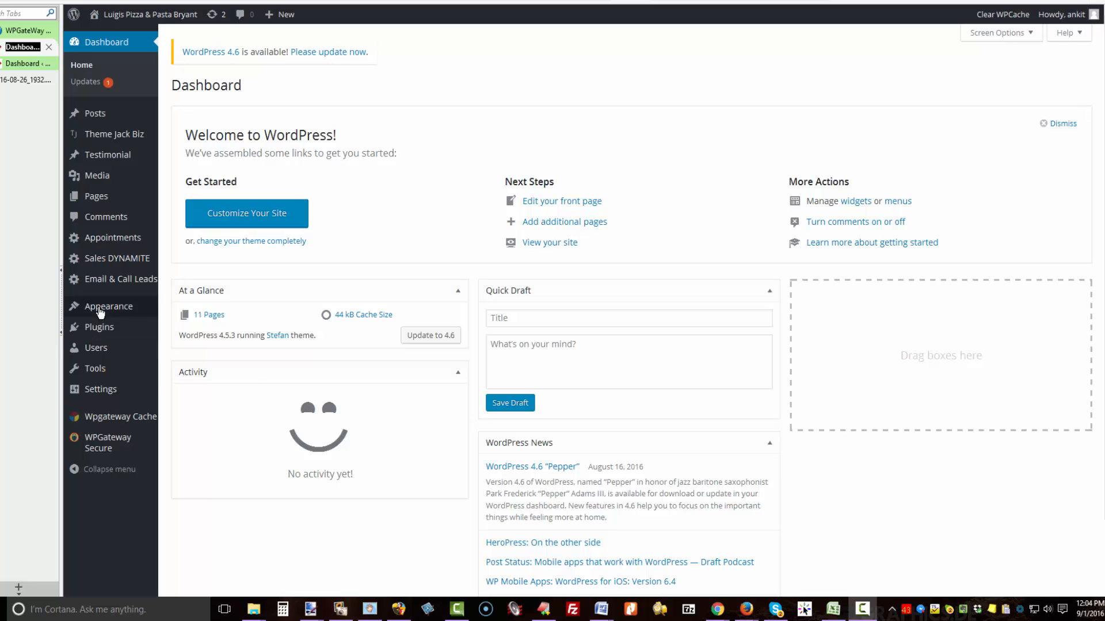
Step: Update the active Stefan theme to version 3.1.6 from its theme details
mouse_move(99, 310)
left_click(180, 317)
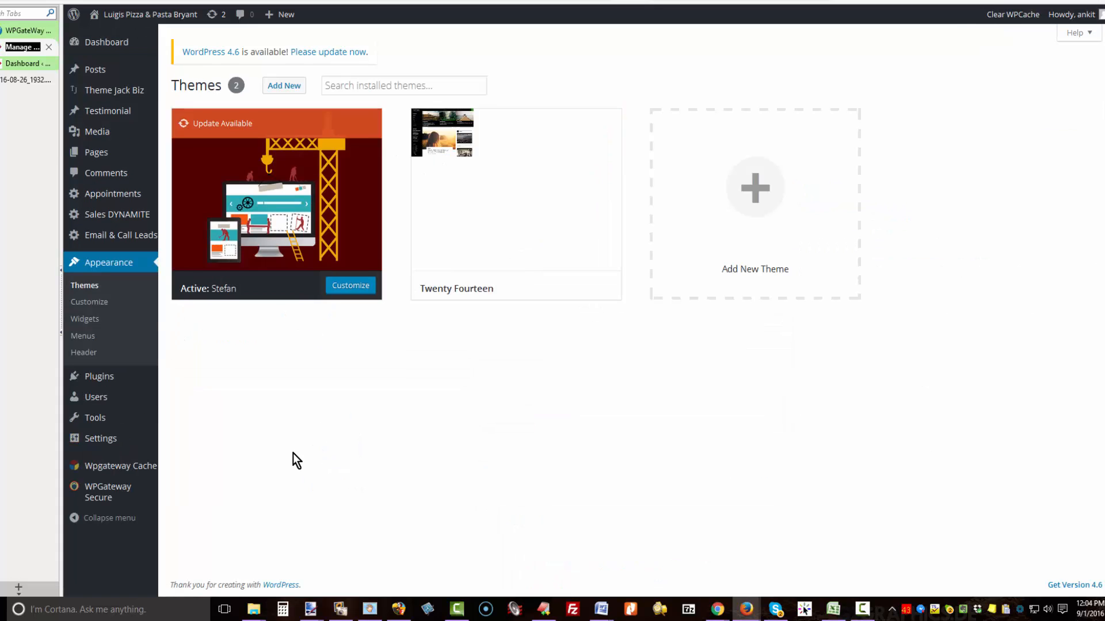
left_click(274, 196)
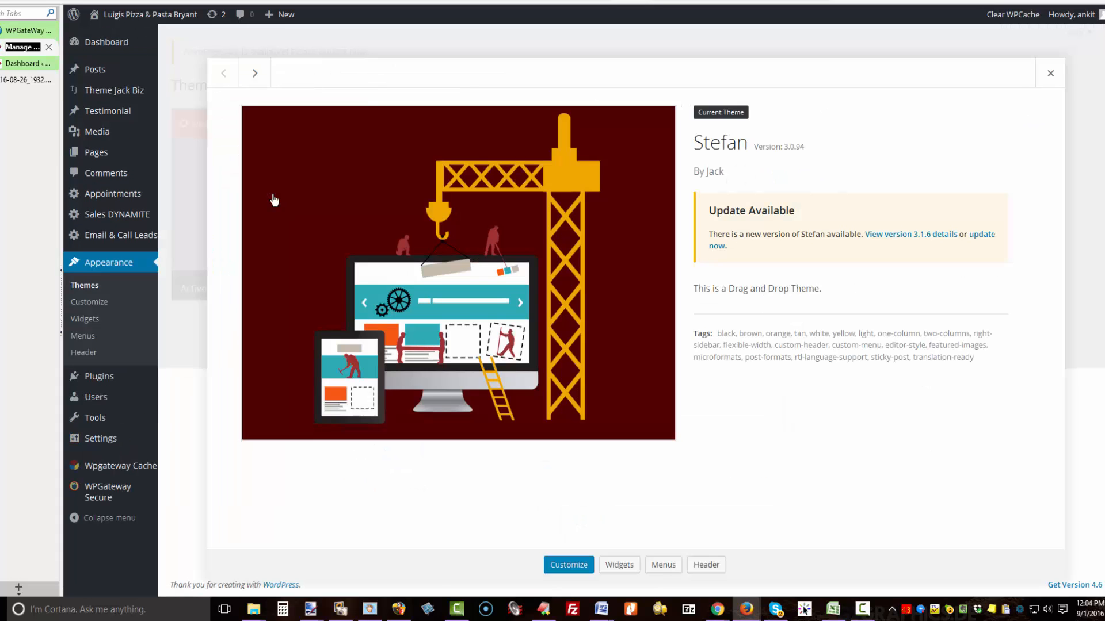
left_click(981, 234)
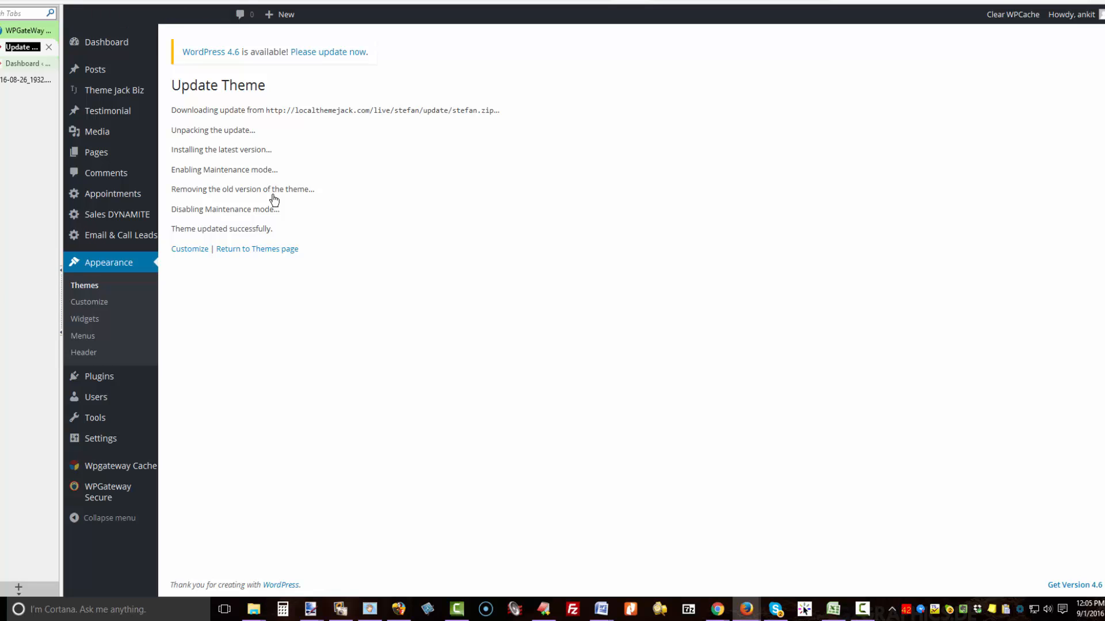
Step: Switch to the other site's dashboard, open the Theme Jack Biz Analytics settings and start the Google Analytics sign-up
key("ctrl+Tab")
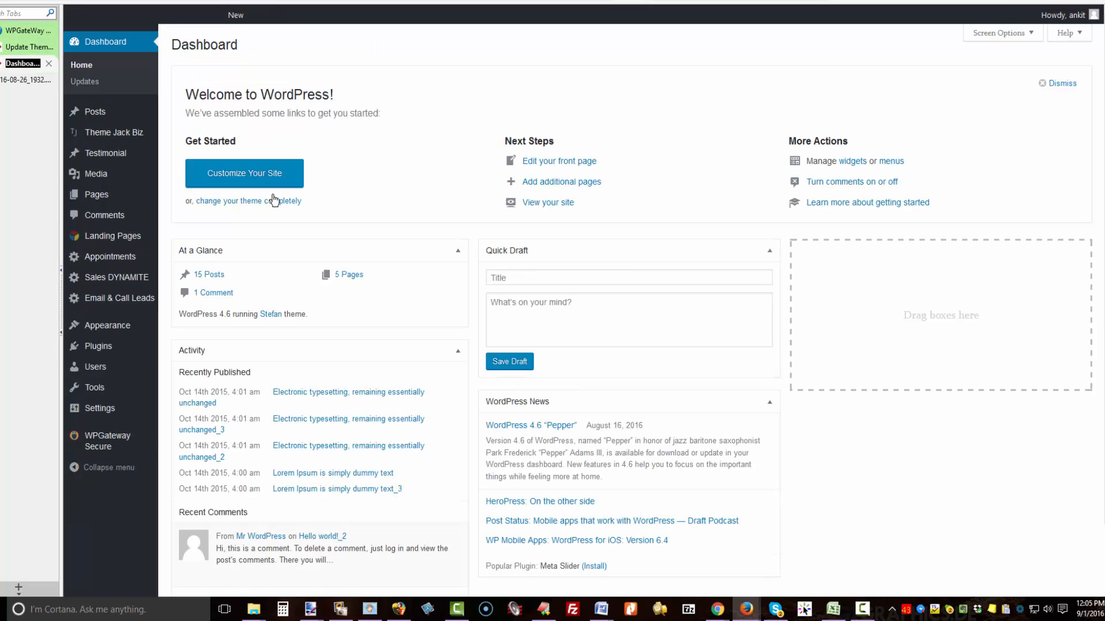
mouse_move(99, 346)
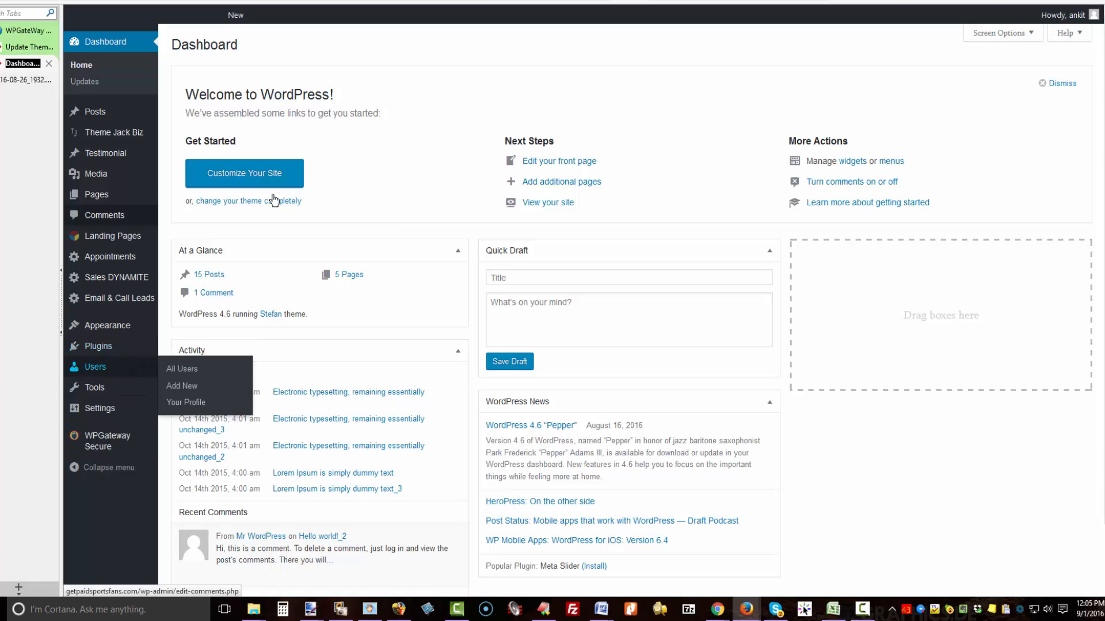
mouse_move(113, 132)
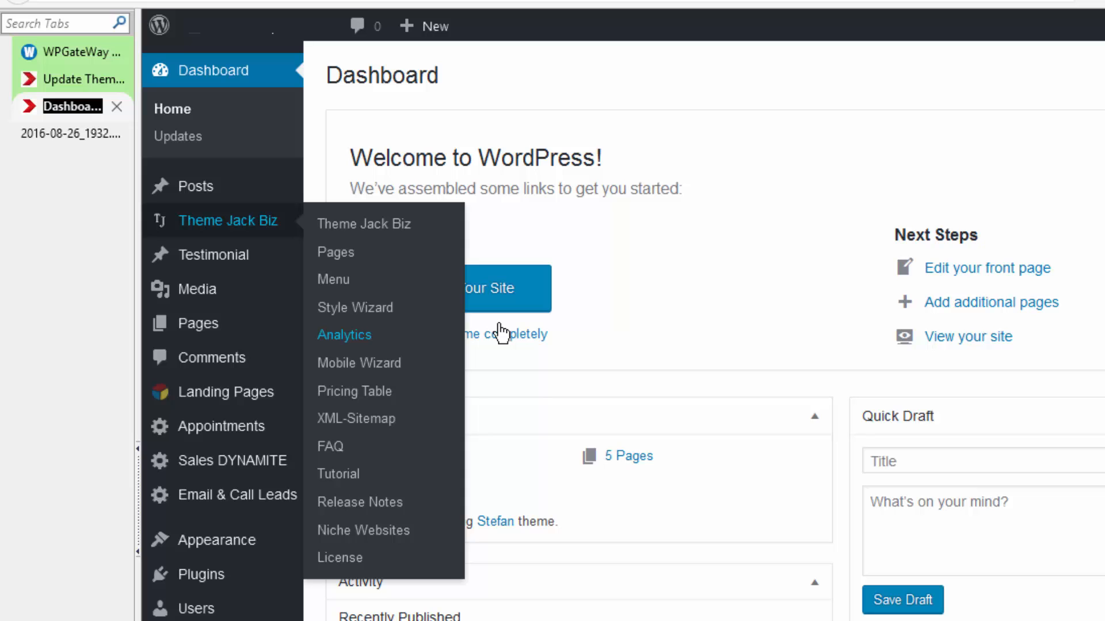
left_click(344, 335)
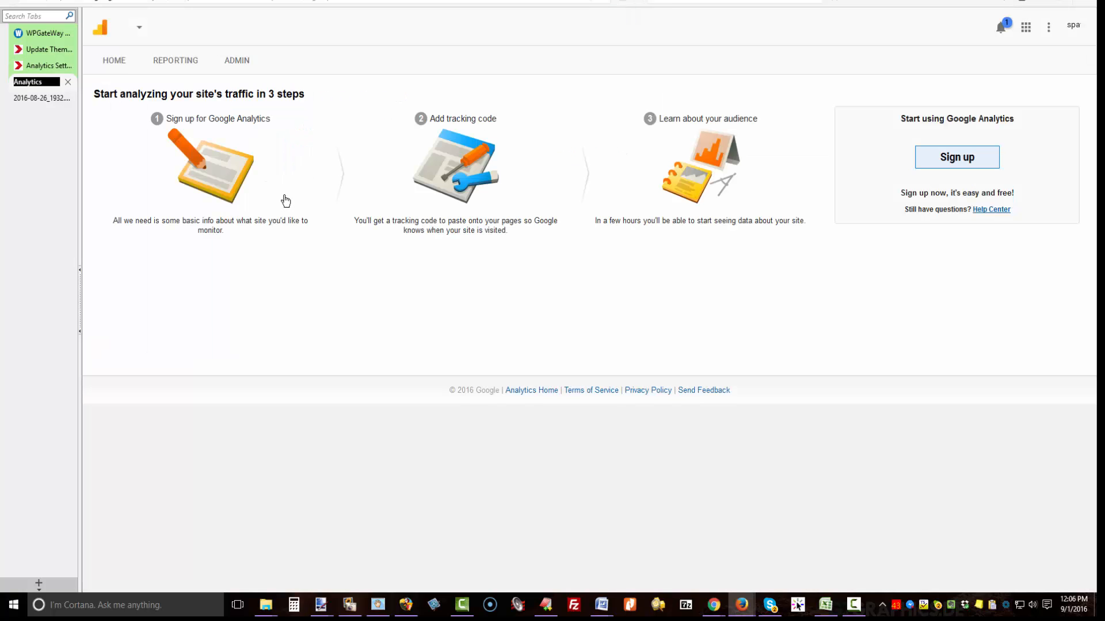
key("Return")
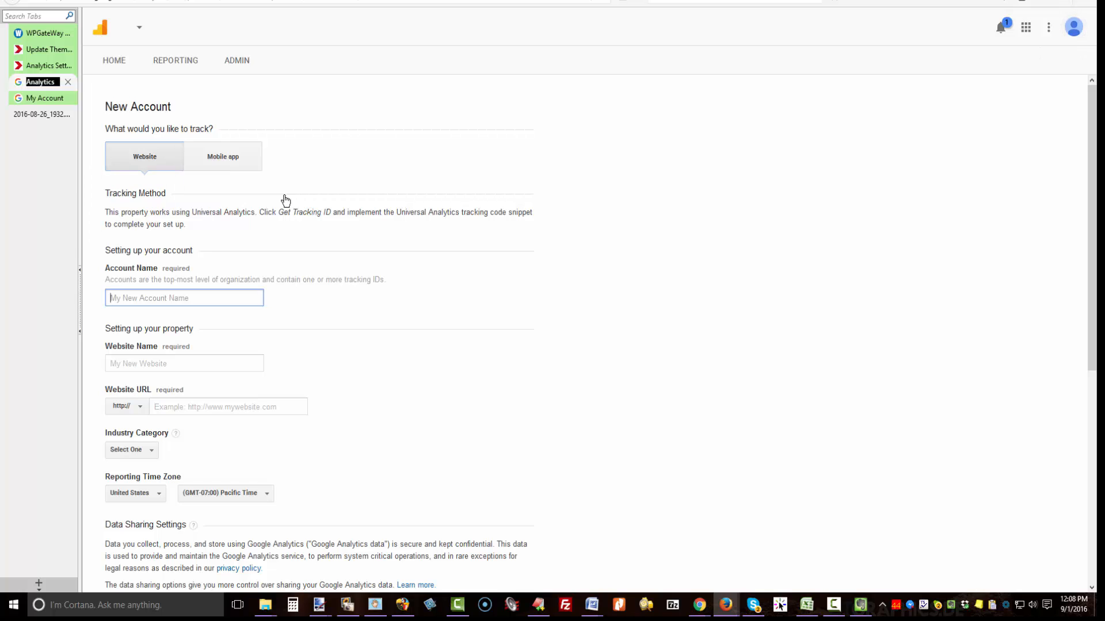
Step: Enter account name Get Paid Sports Fans, website name GetPaidSportsFans.com and website URL getpaidsportsfans.com for the new Analytics account
type("Local Biz PPC")
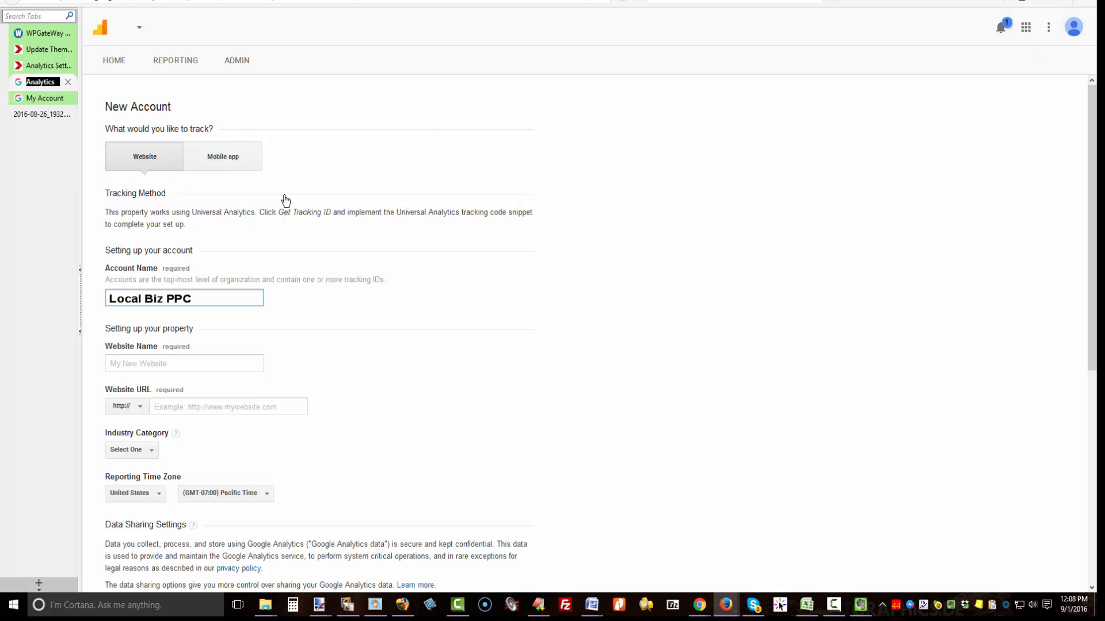
key("Tab")
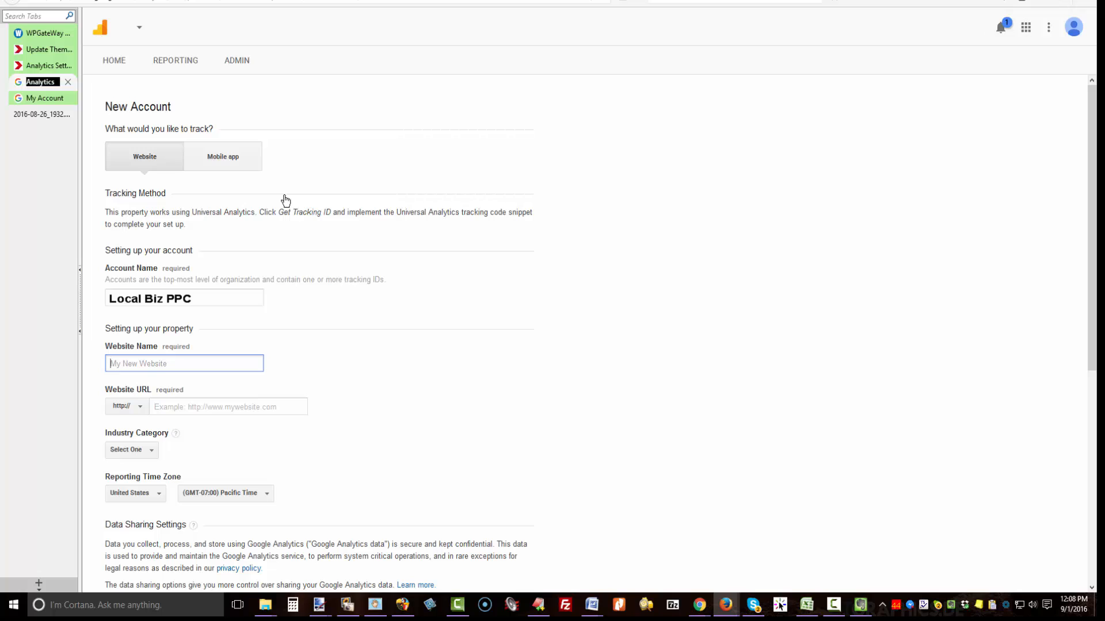
type("localbizppc.com")
key("Tab")
type("localbizppc.com")
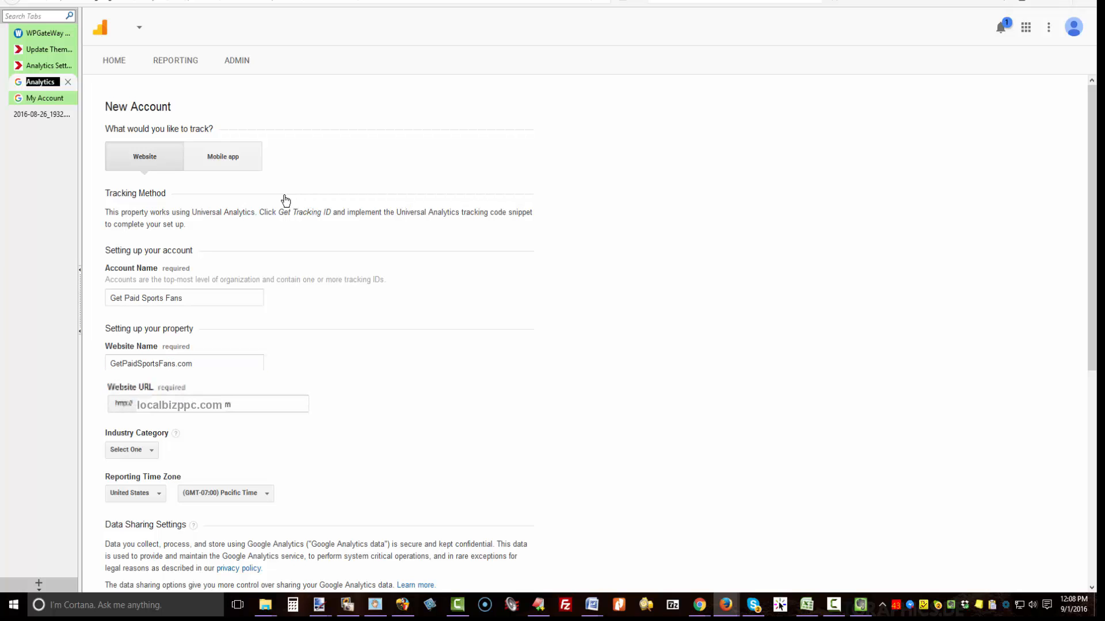
Step: Set the industry category to Games and the reporting time zone to (GMT-05:00) Central Time
key("Tab")
key("alt+Down")
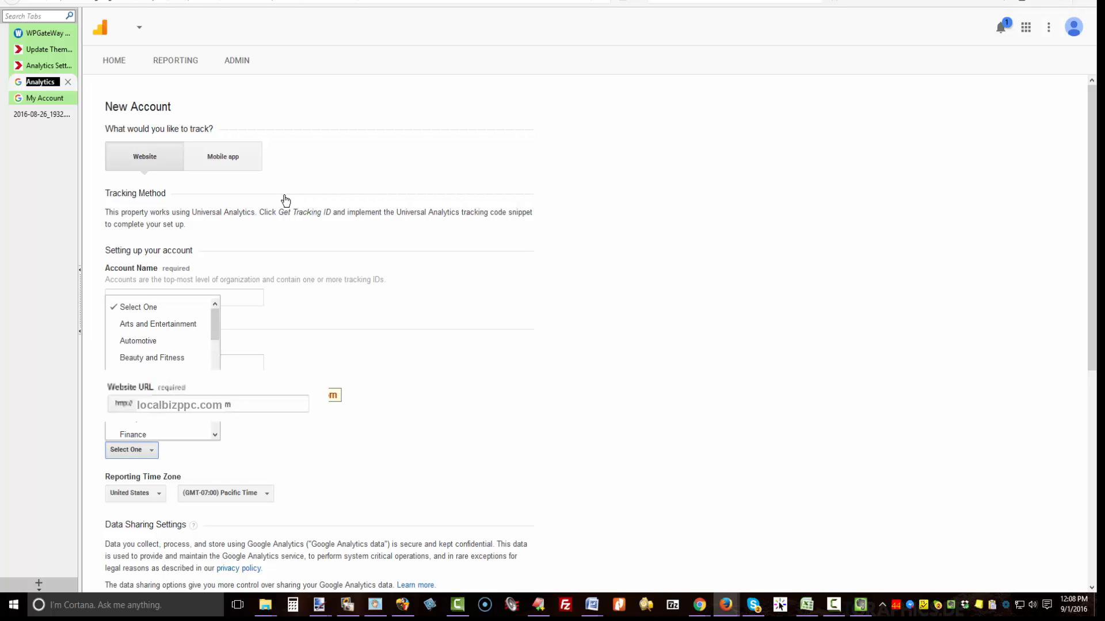
key("g")
key("Return")
key("Tab")
key("Tab")
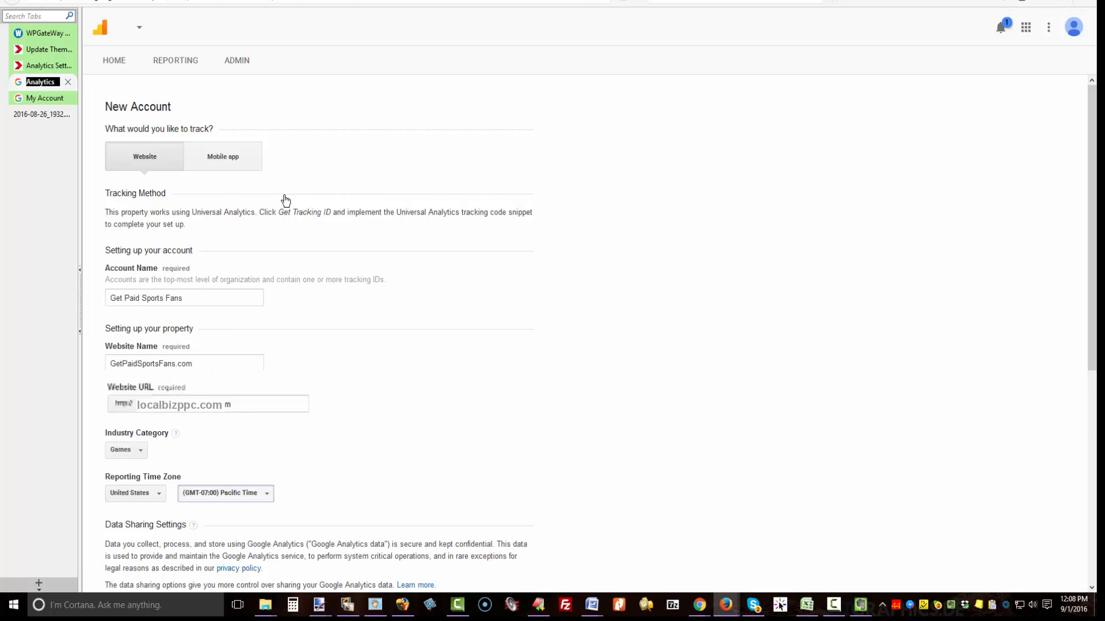
key("alt+Down")
key("Down")
key("Down")
key("Down")
key("Return")
Step: Request the tracking ID for the new account and accept the United States Google Analytics Terms of Service
scroll(286, 200, "down", 3)
scroll(286, 200, "down", 1)
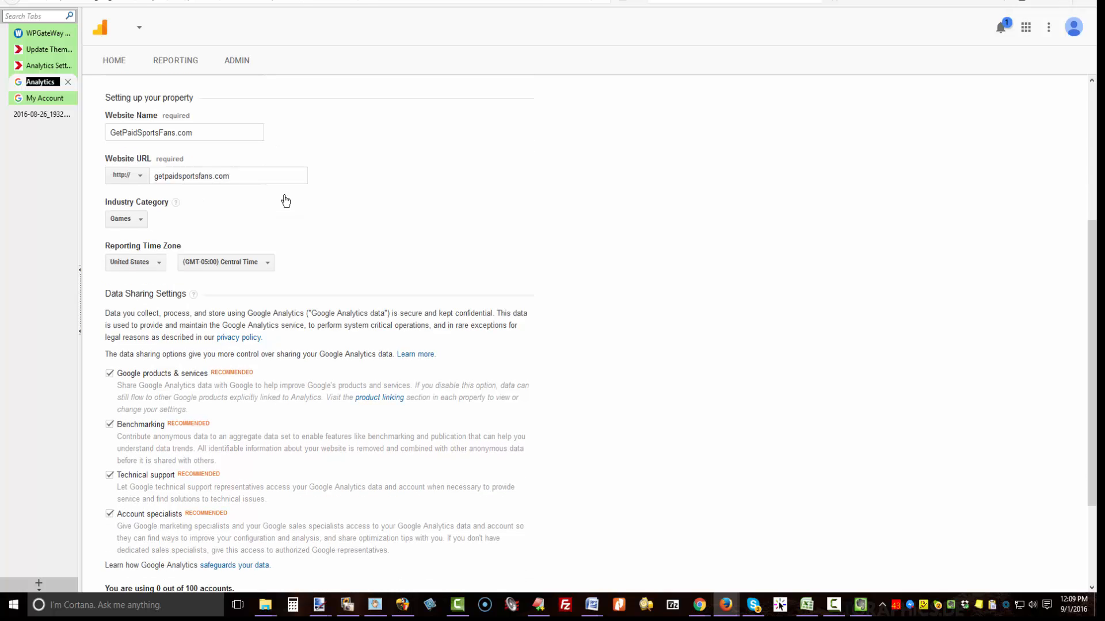
scroll(285, 200, "down", 2)
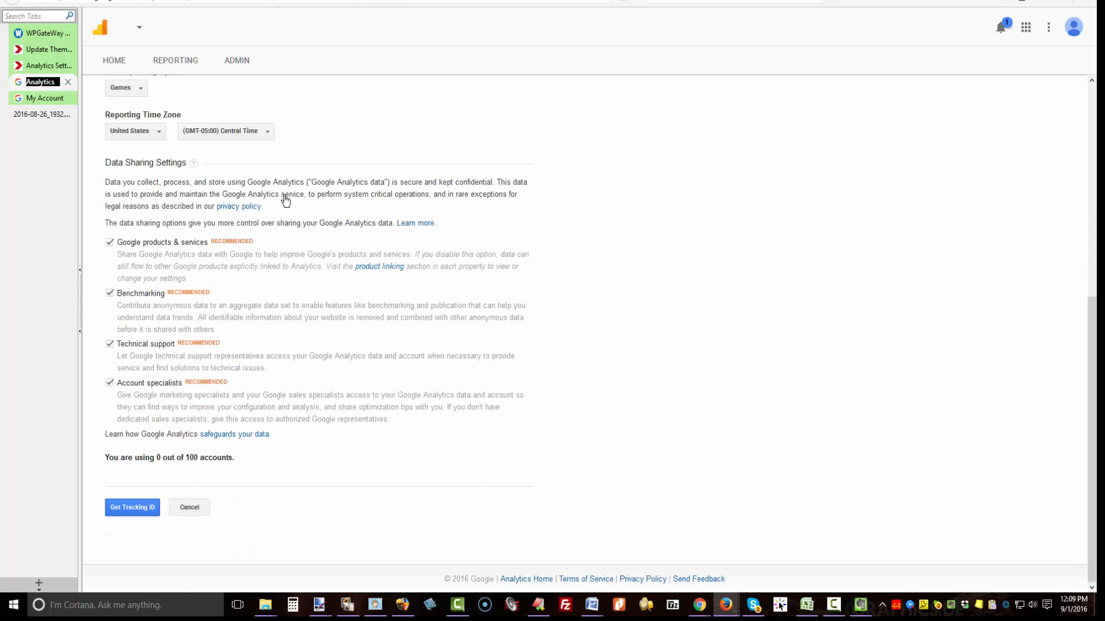
key("Return")
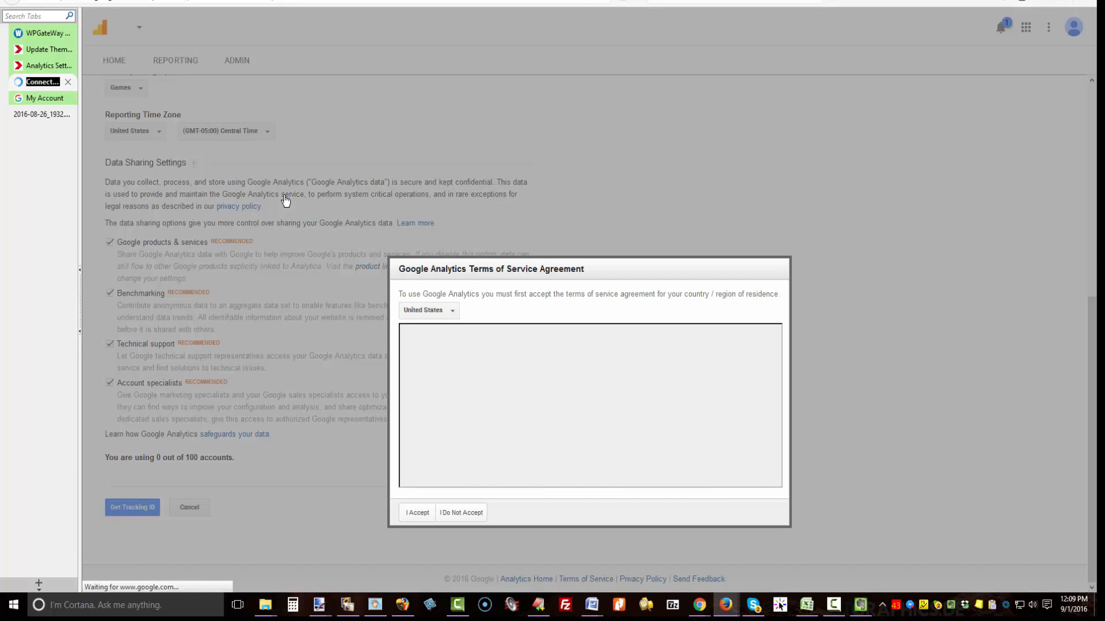
left_click_drag(776, 340, 776, 471)
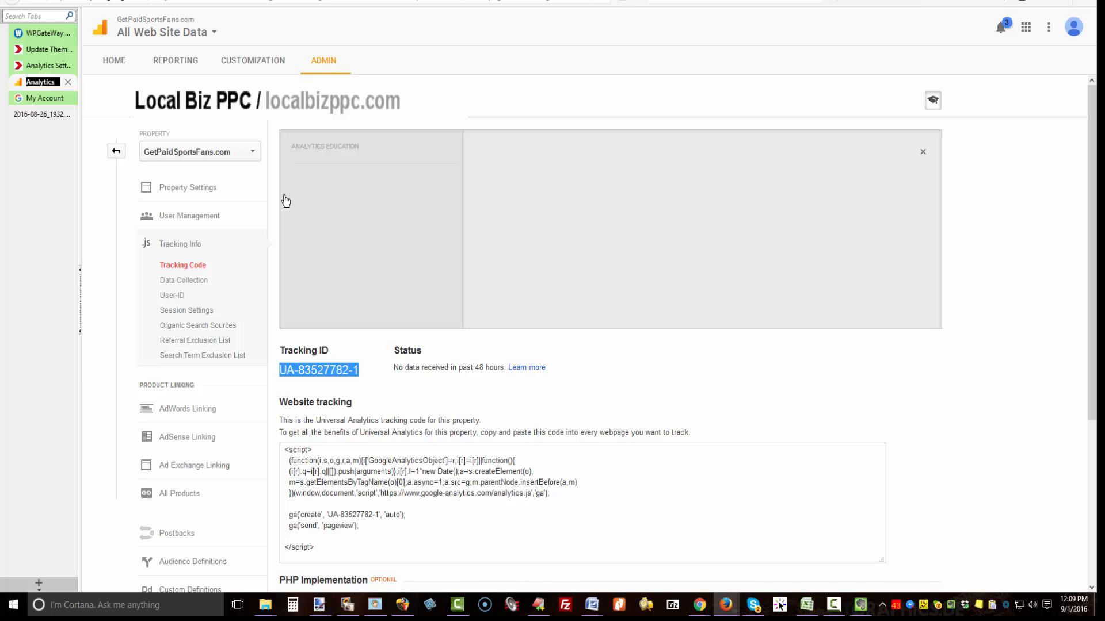
Step: Return to the WordPress Analytics settings, enter the Google Analytics tracking ID as the Tracking / UA Code and submit it
key("ctrl+Page_Up")
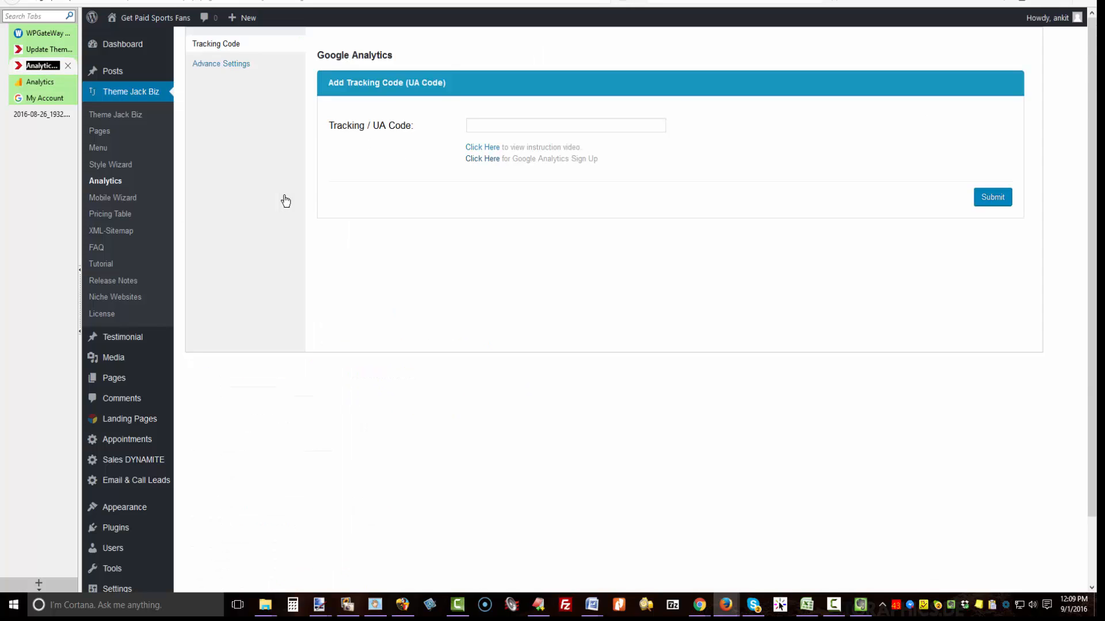
key("shift+Tab")
key("shift+Tab")
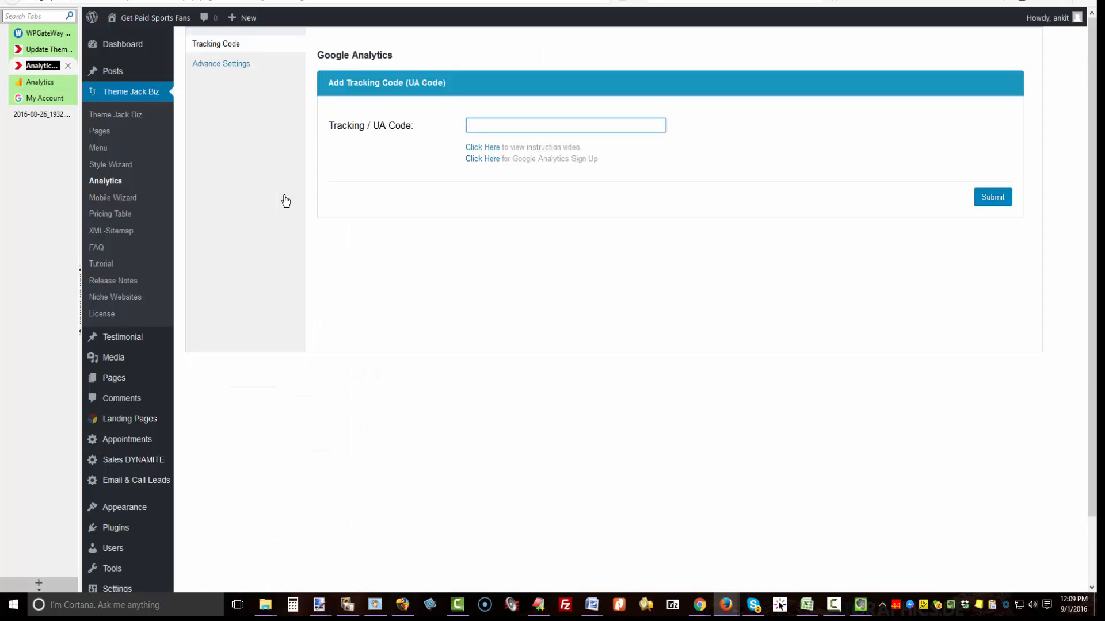
type("UA-83527782-1")
key("Tab")
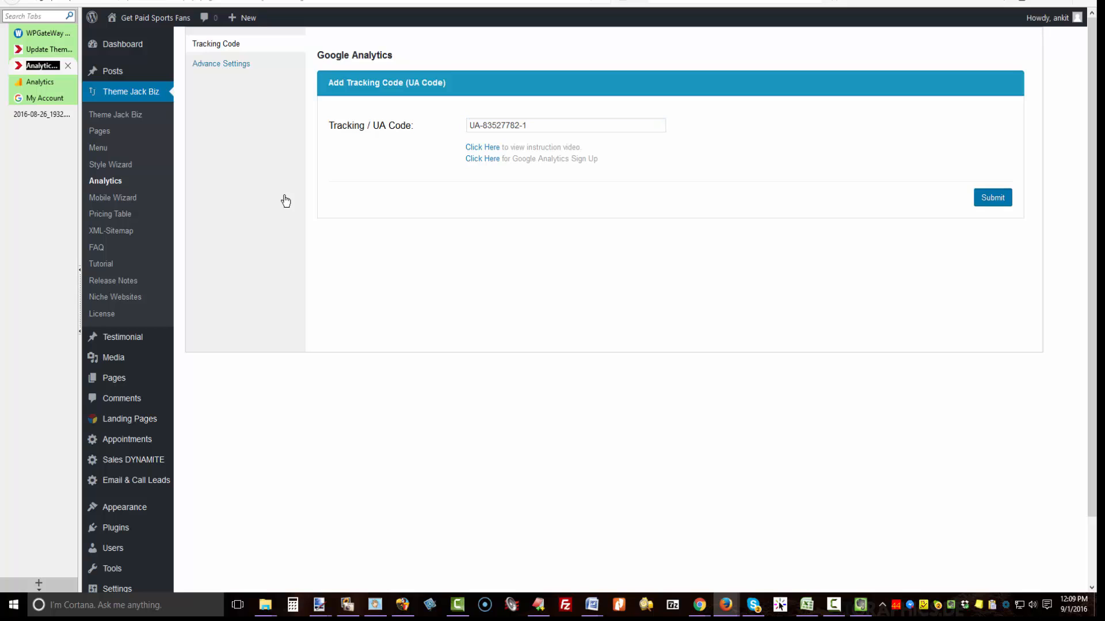
key("Return")
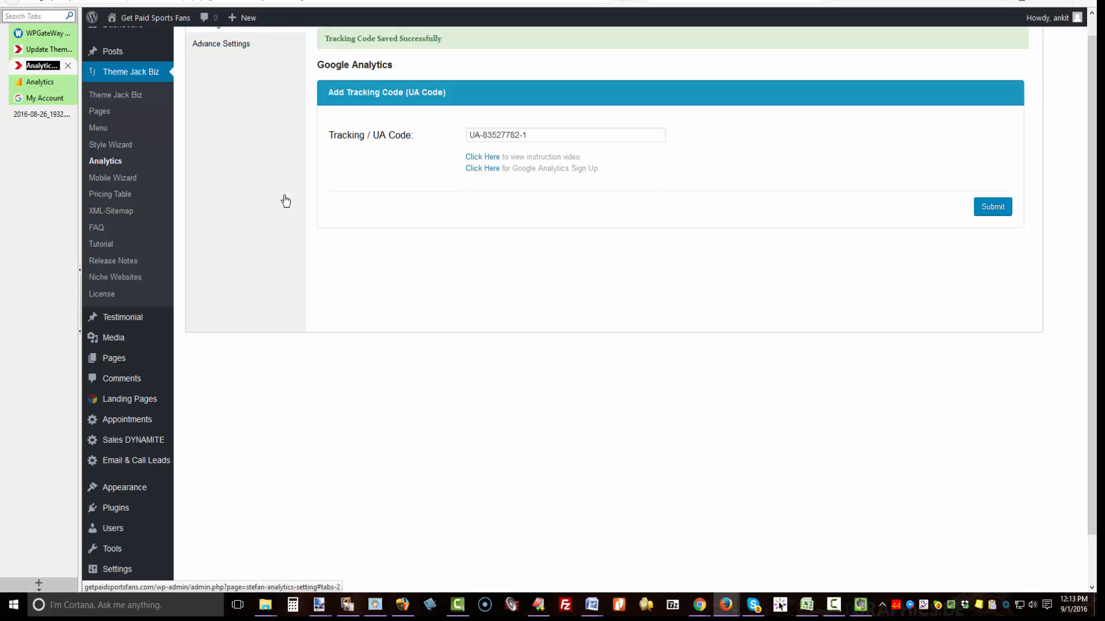
Step: Open the client ID file instructions from the Analytics advance settings and follow them to the Google Developers Console
left_click(285, 201)
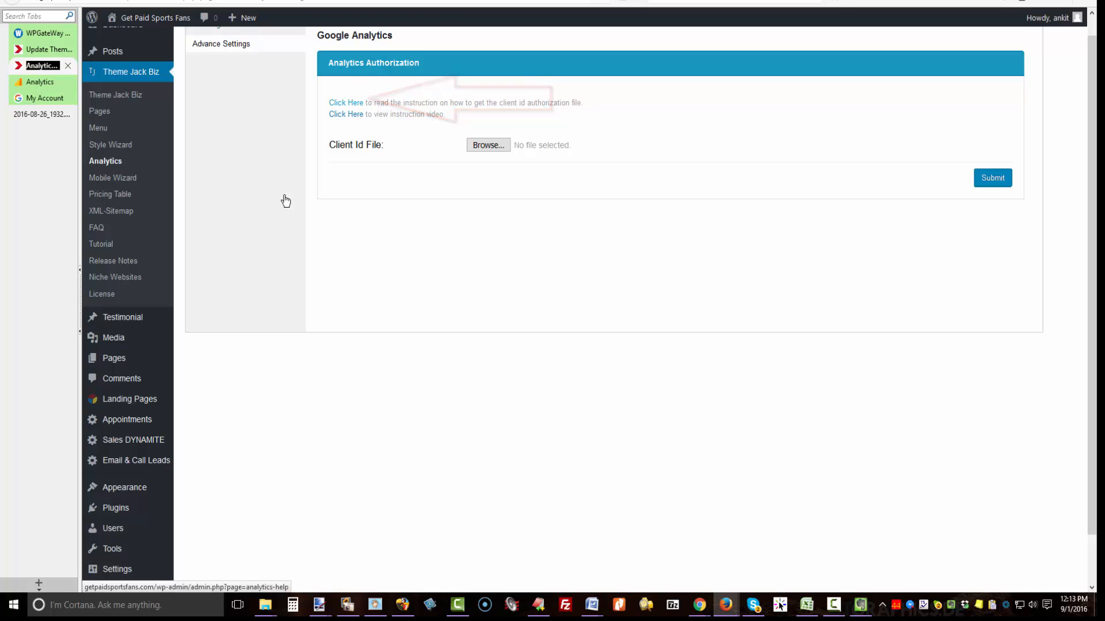
left_click(285, 201)
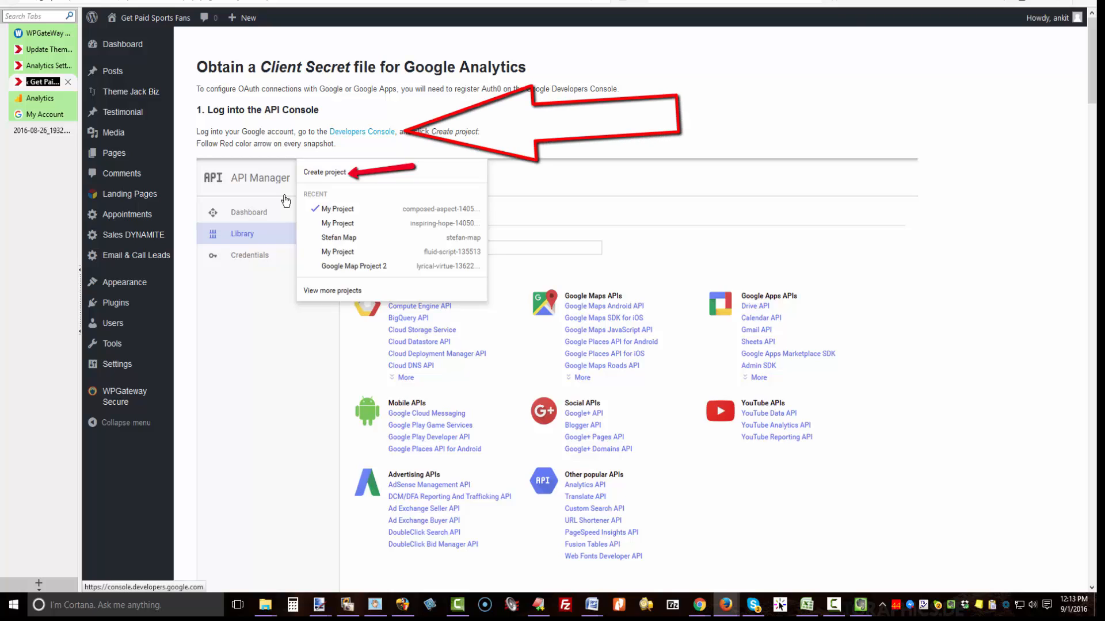
left_click(286, 200)
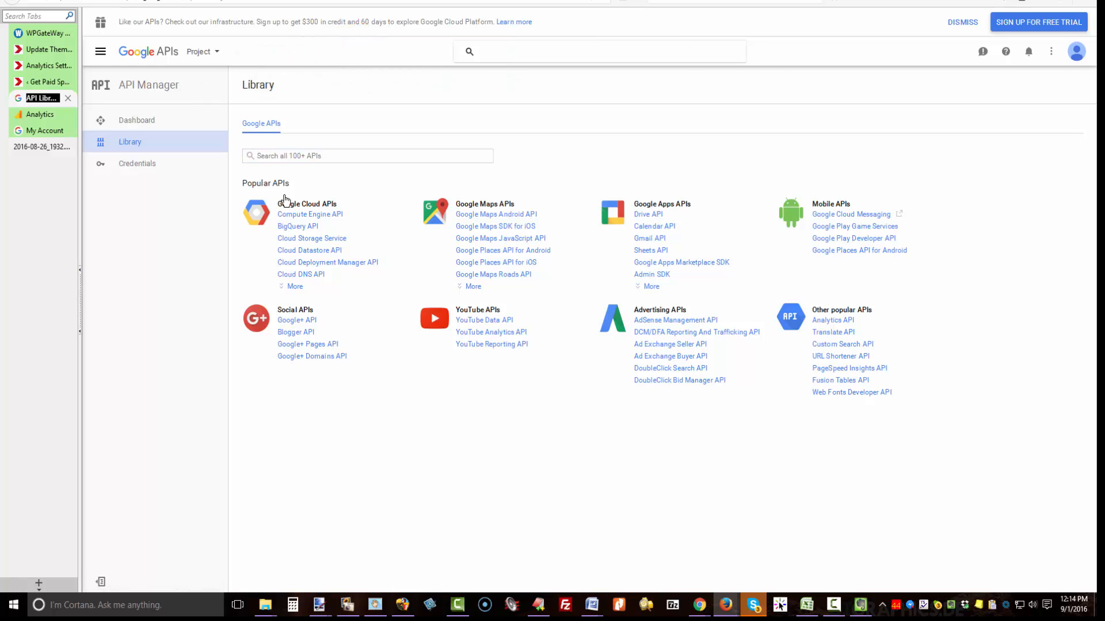
Step: Create a Google APIs project named GetPaidSportsFans, declining e-mail updates and agreeing to the Terms of Service
type("localbizppc.com")
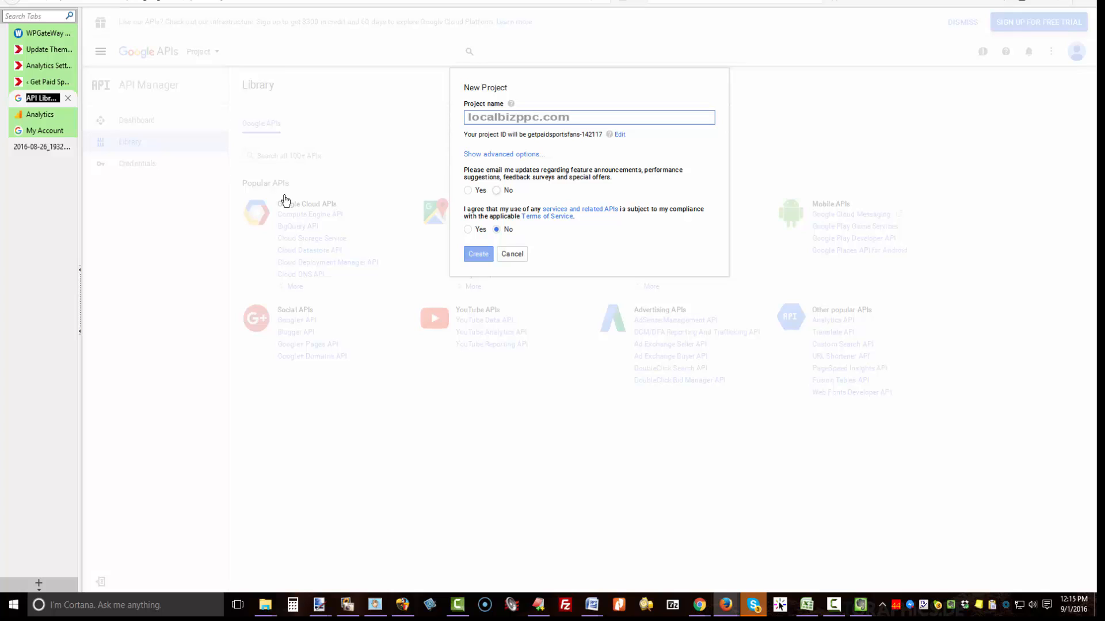
left_click(496, 190)
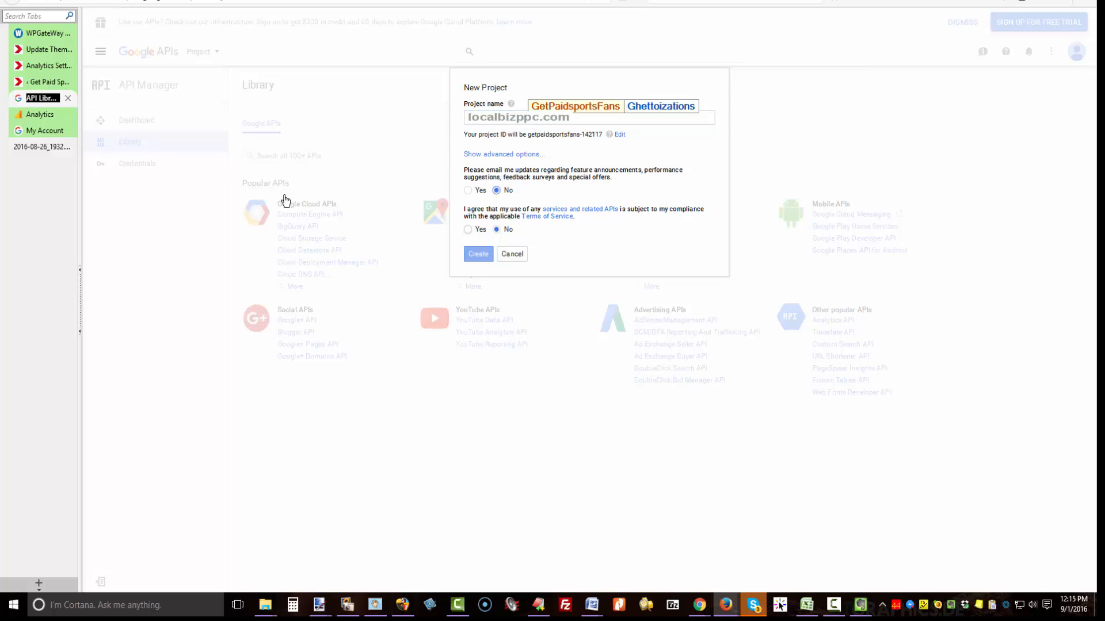
left_click(468, 229)
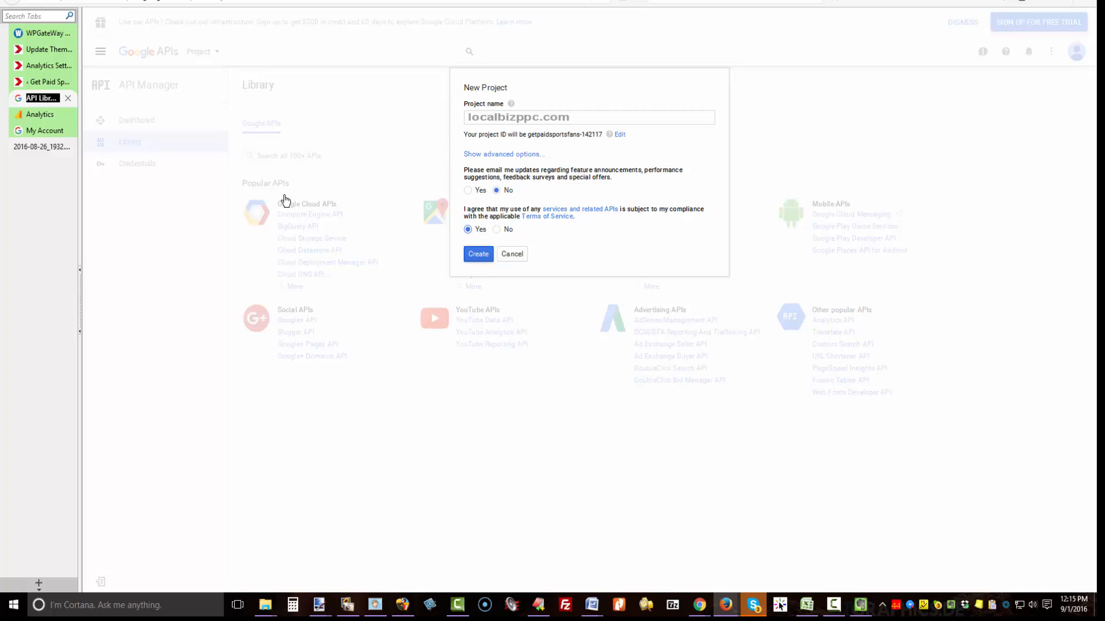
left_click(478, 254)
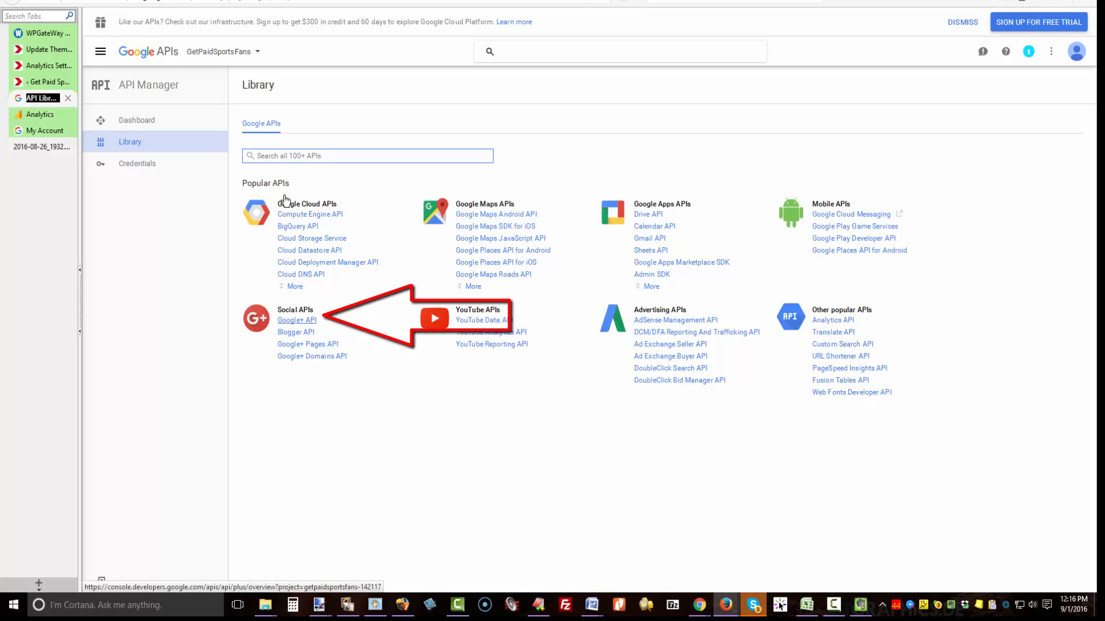
Step: Enable the Google+ API and the Analytics API for the project
key("Return")
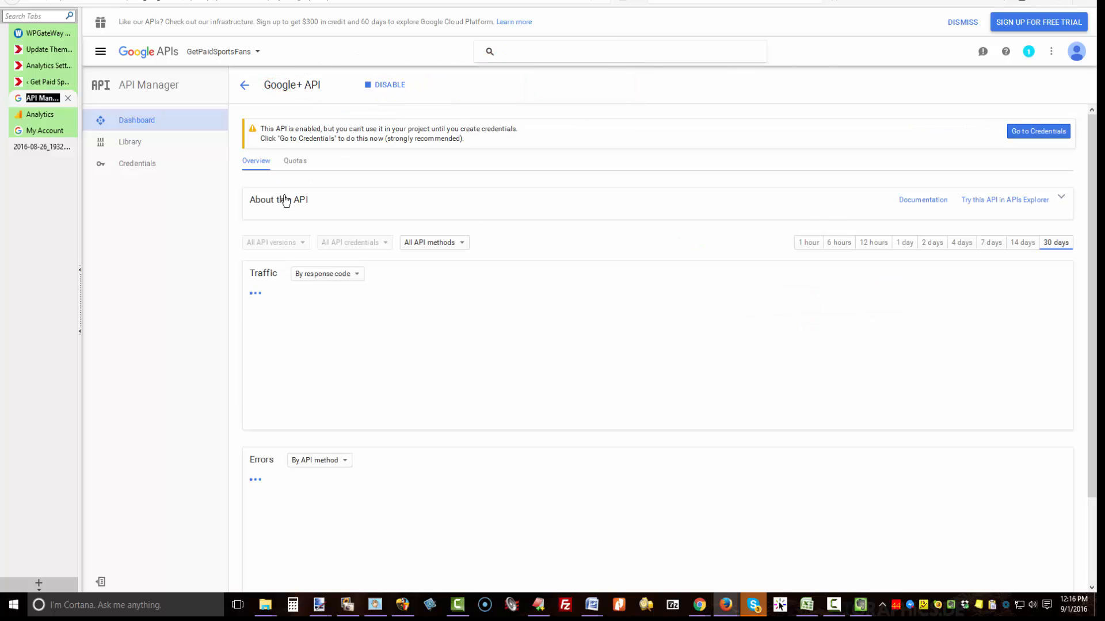
key("alt+Left")
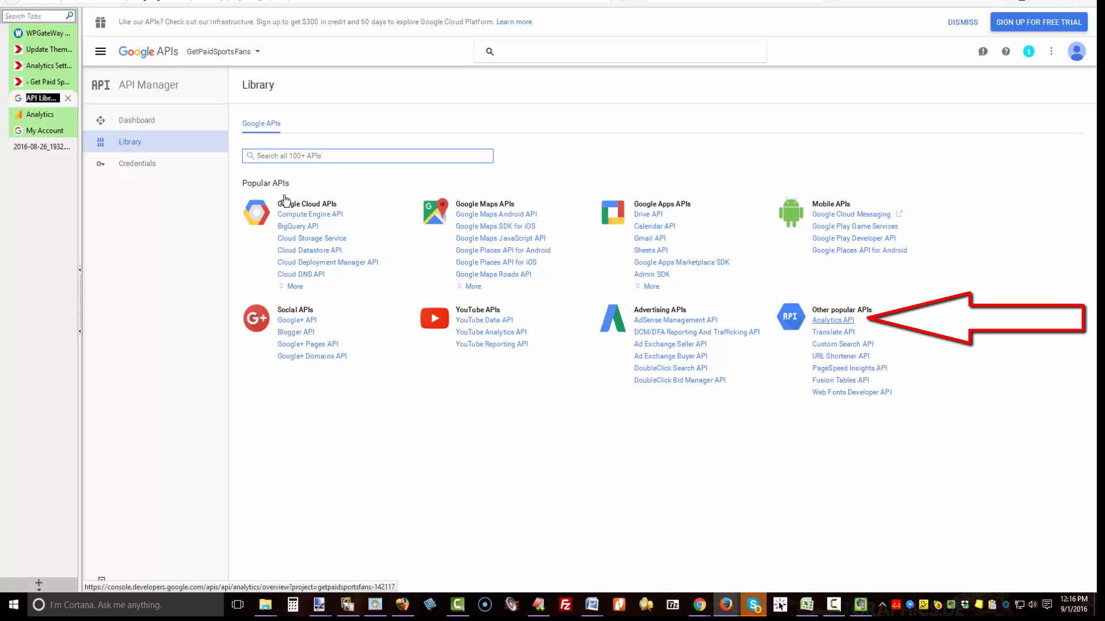
left_click(833, 320)
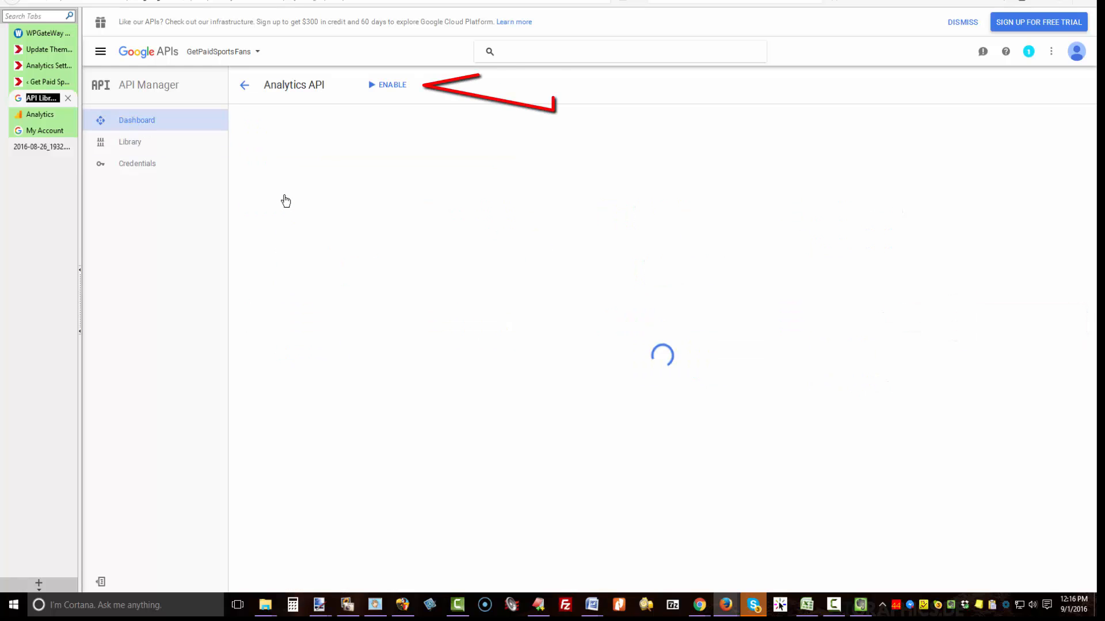
left_click(388, 85)
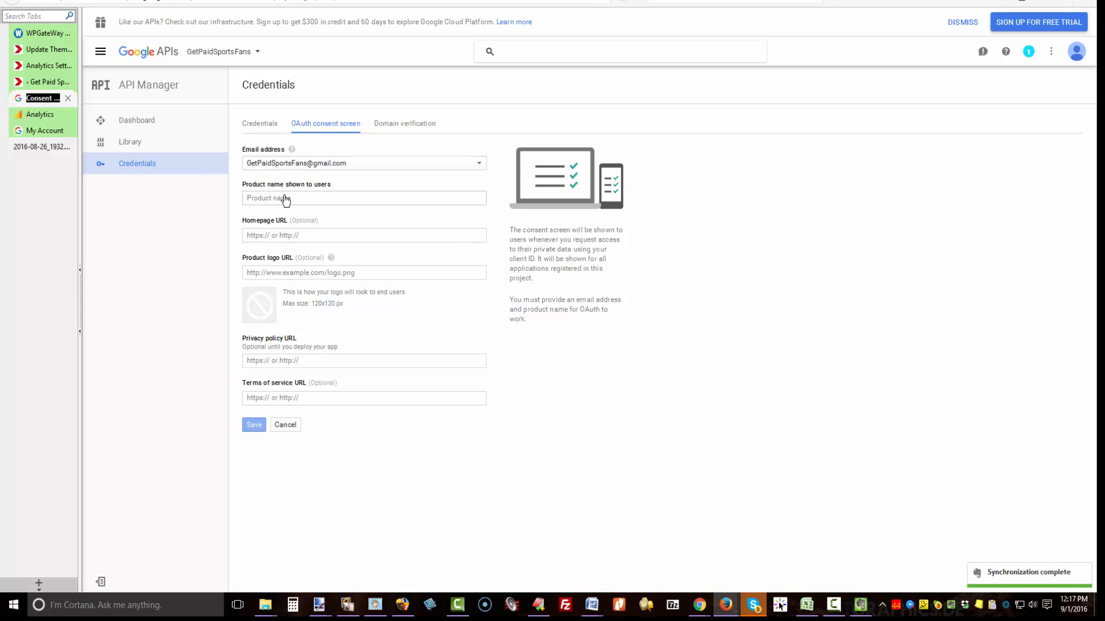
left_click(286, 201)
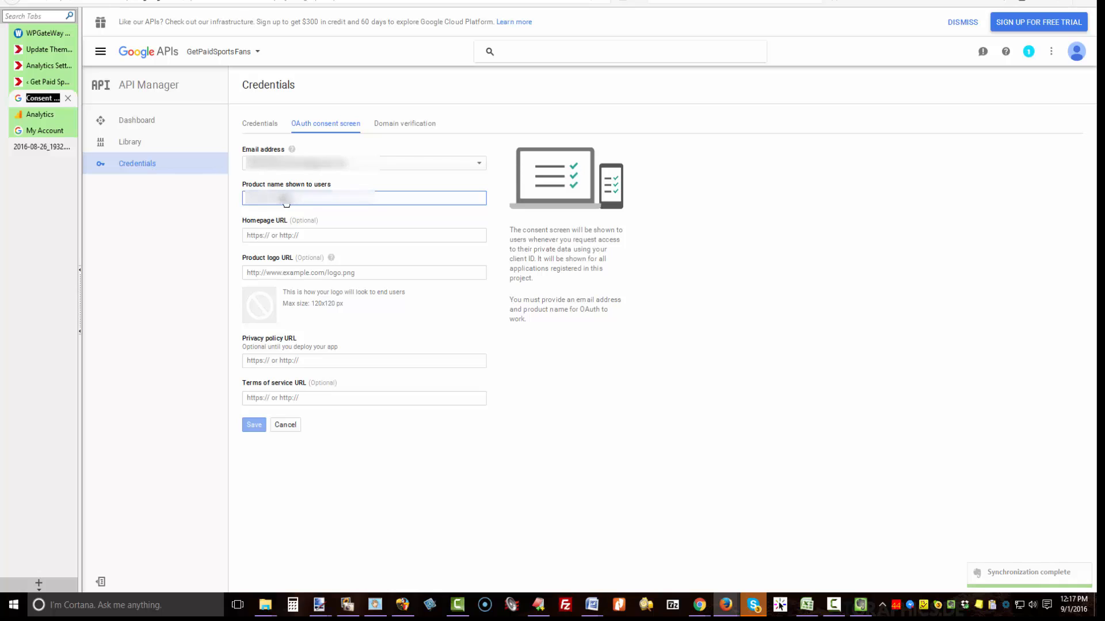
key("ctrl+v")
key("Tab")
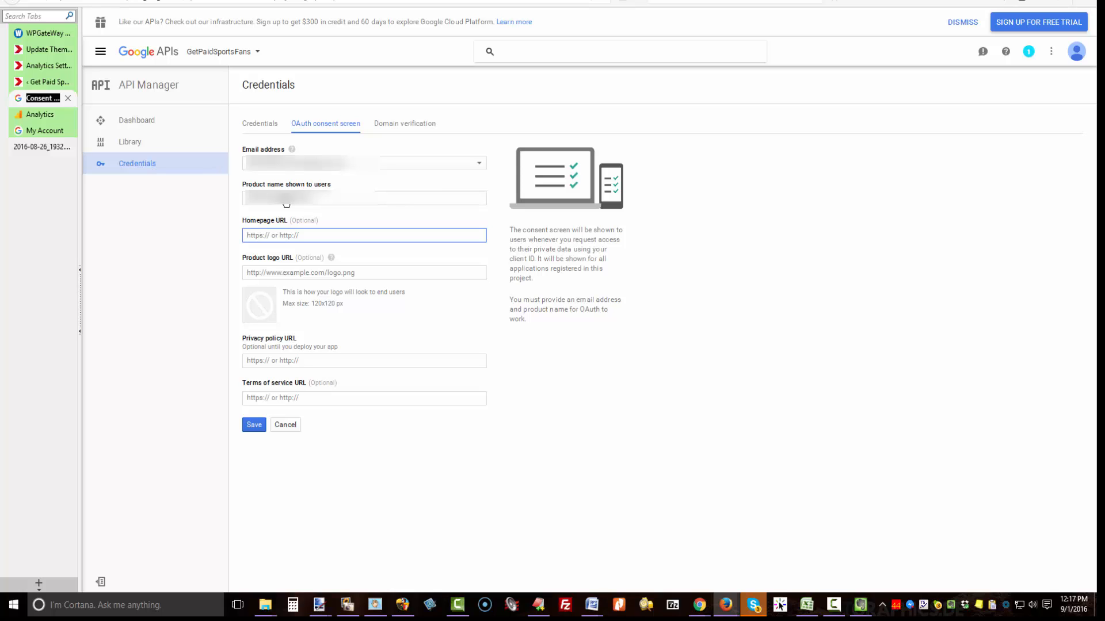
type("http://getpaidsportsfans.com")
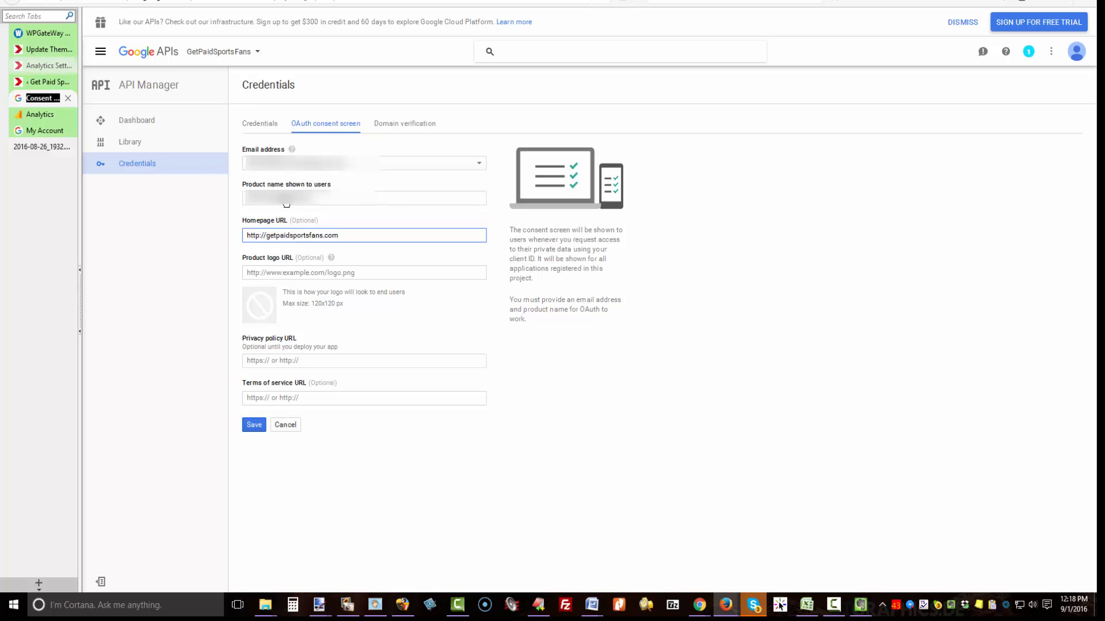
Step: Copy the AdWords logo's URL from the WordPress Media Library and enter it as the consent screen's product logo URL
left_click(48, 66)
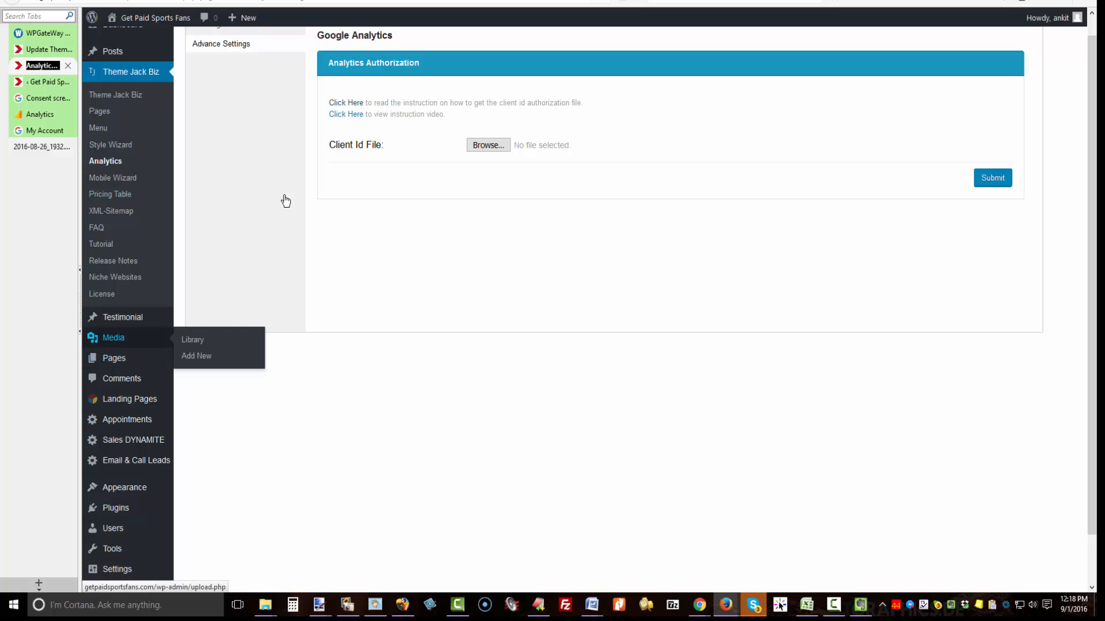
right_click(113, 339)
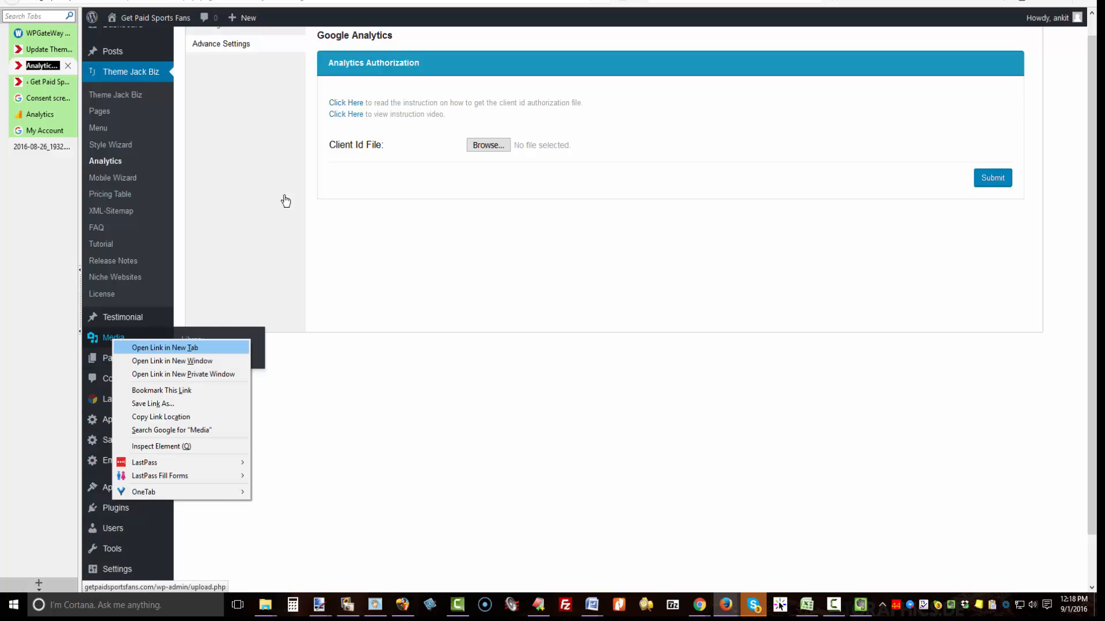
left_click(154, 347)
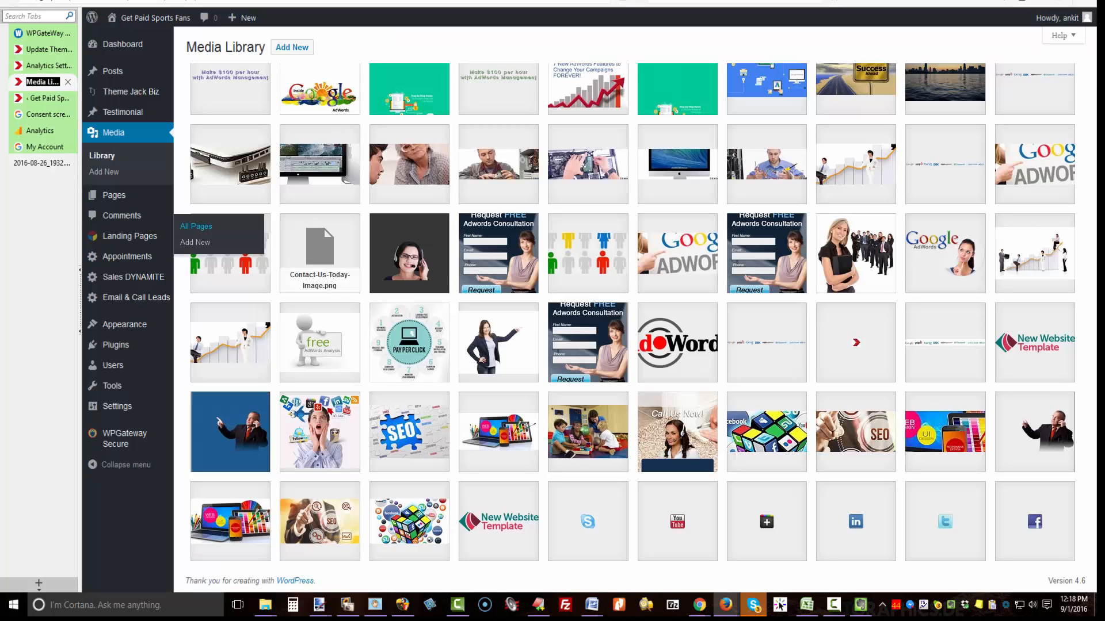
left_click(677, 342)
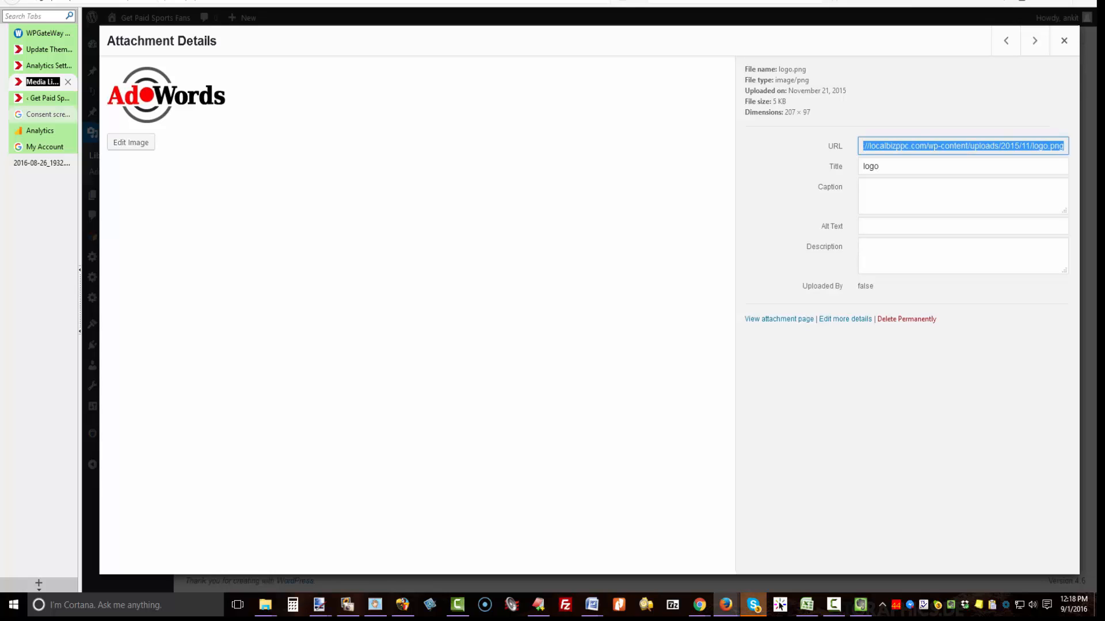
left_click(46, 114)
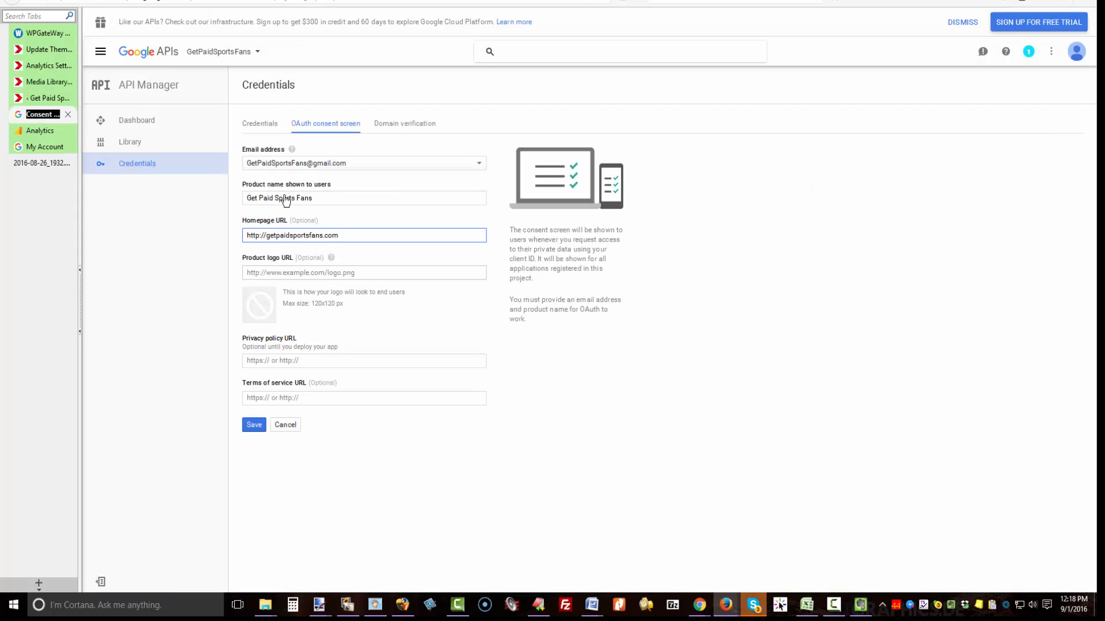
key("Tab")
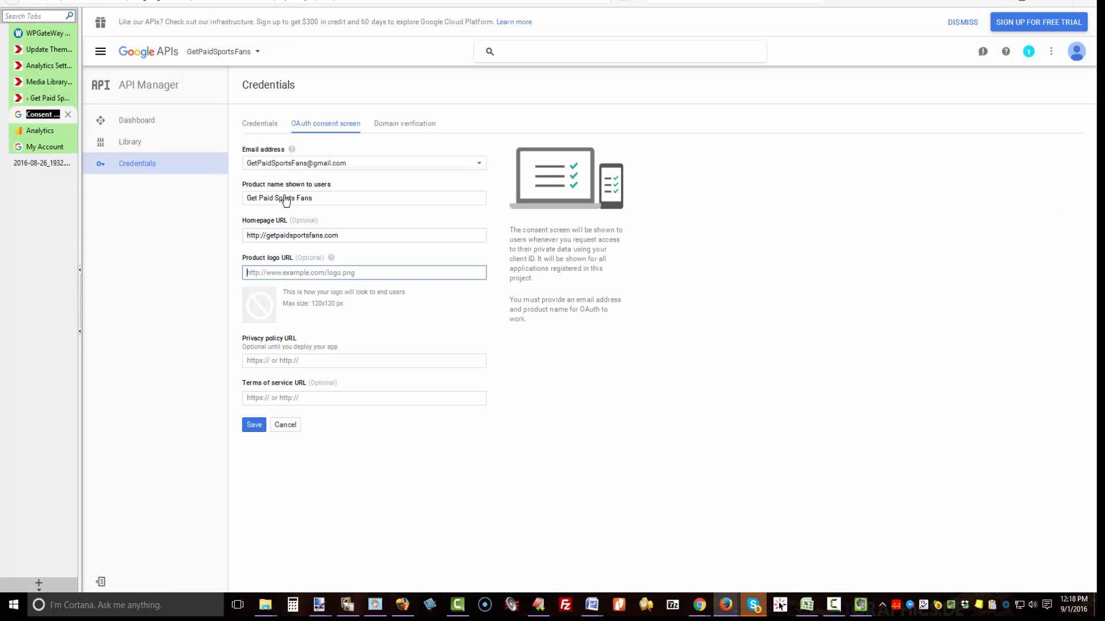
key("ctrl+v")
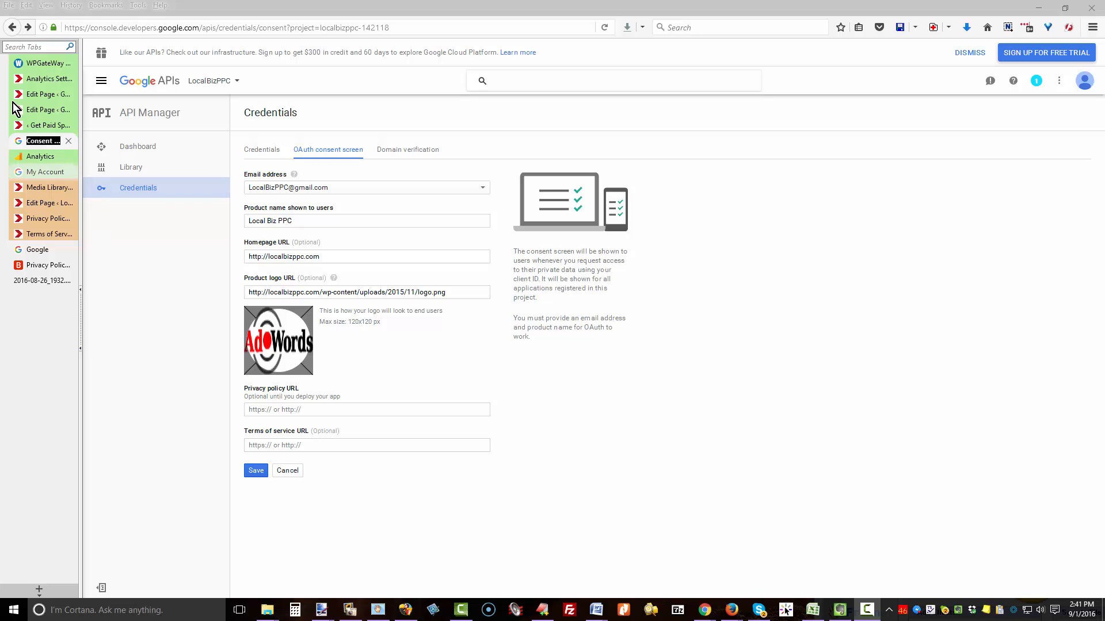
left_click(49, 219)
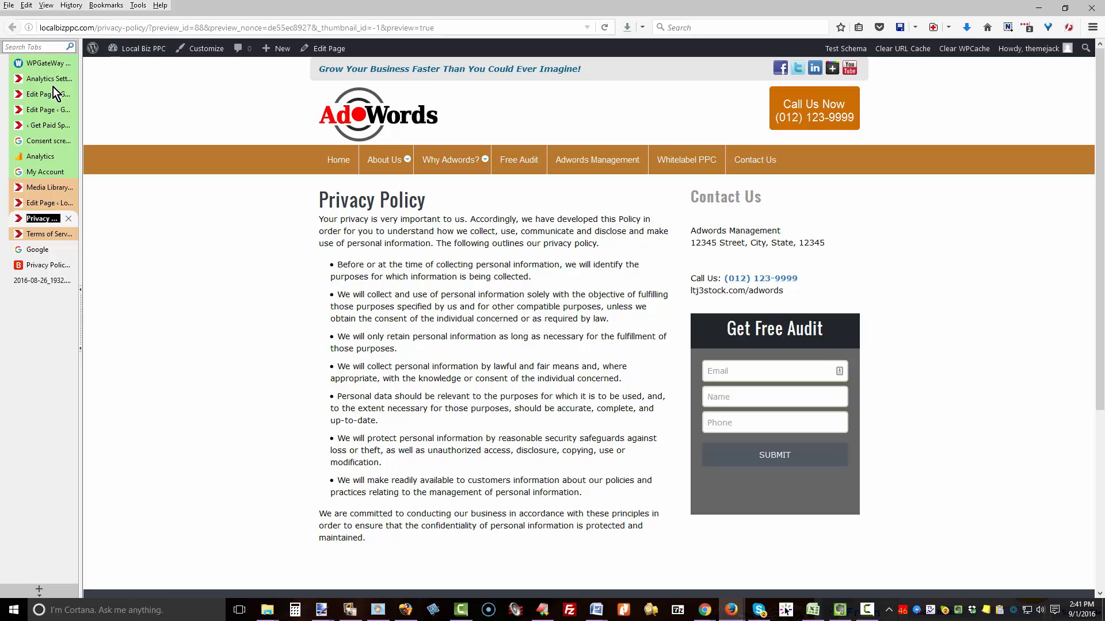
left_click_drag(146, 28, 42, 28)
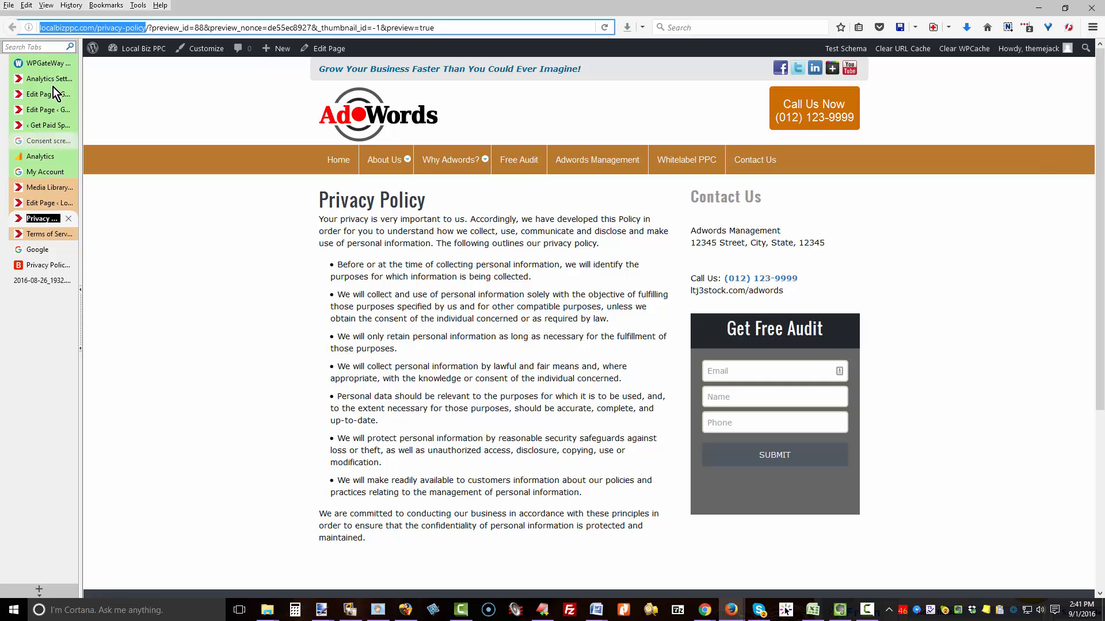
left_click(48, 141)
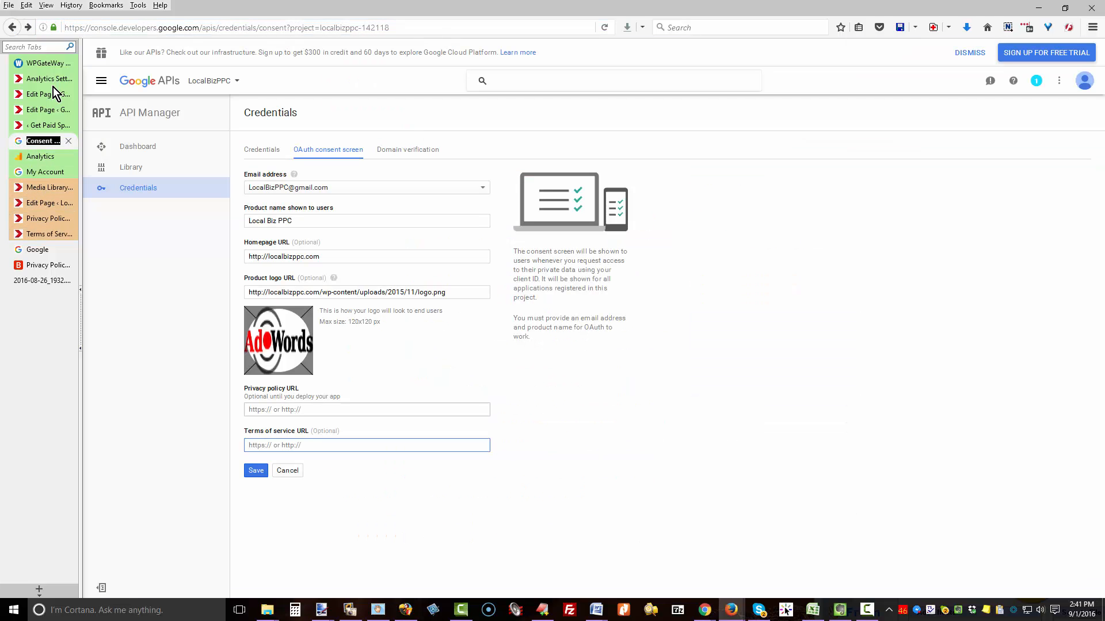
left_click(366, 410)
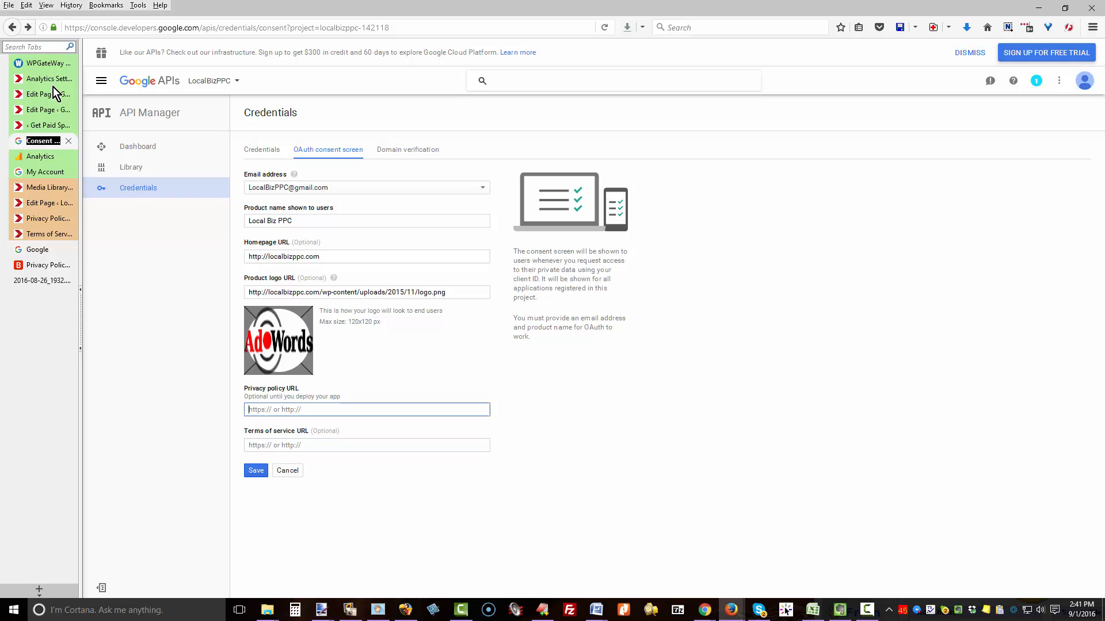
type("http://localbizppc.com/privacy-policy")
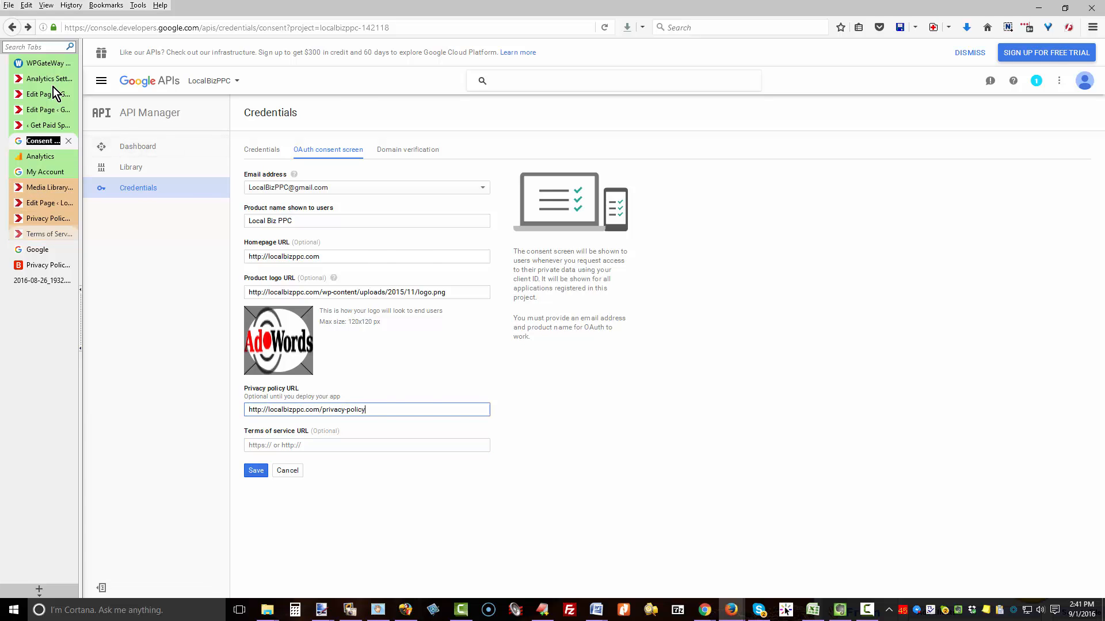
left_click(48, 234)
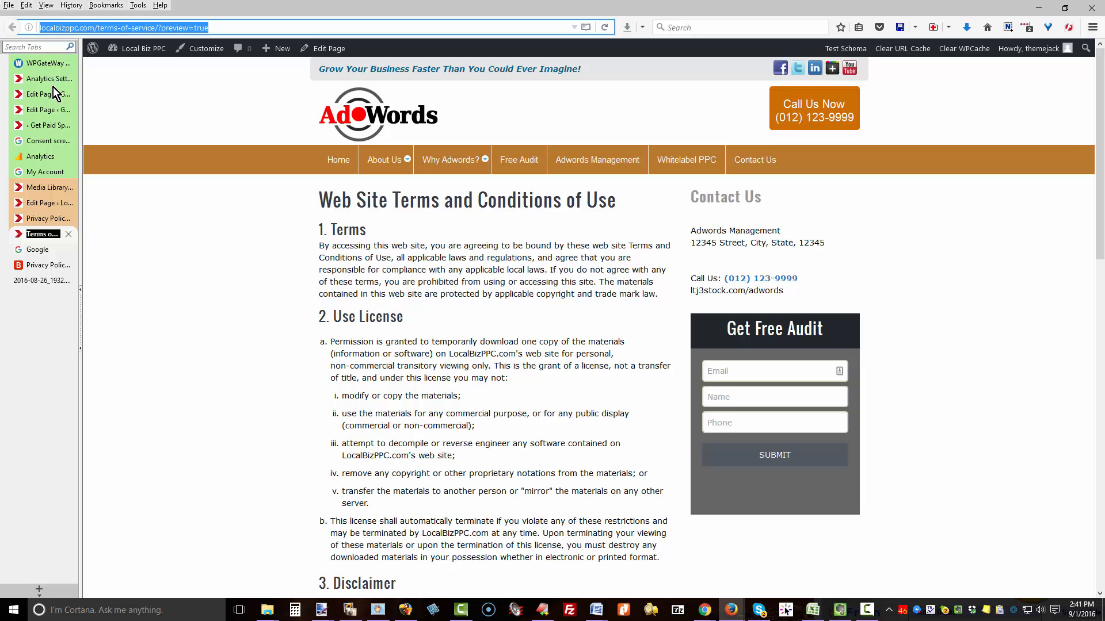
left_click_drag(155, 27, 40, 27)
key("ctrl+c")
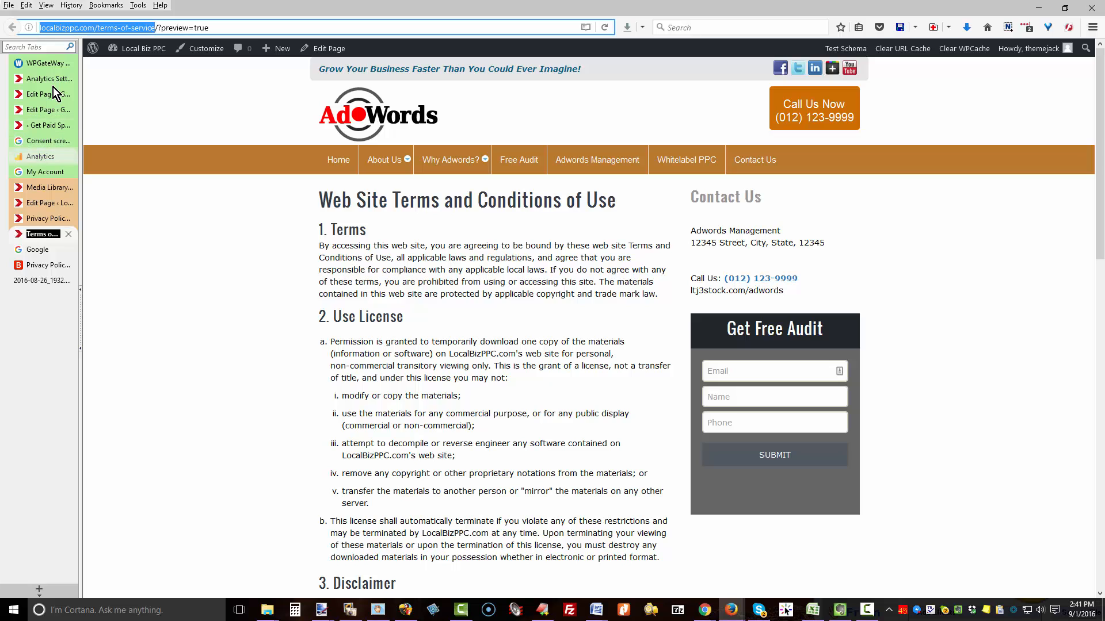
left_click(48, 141)
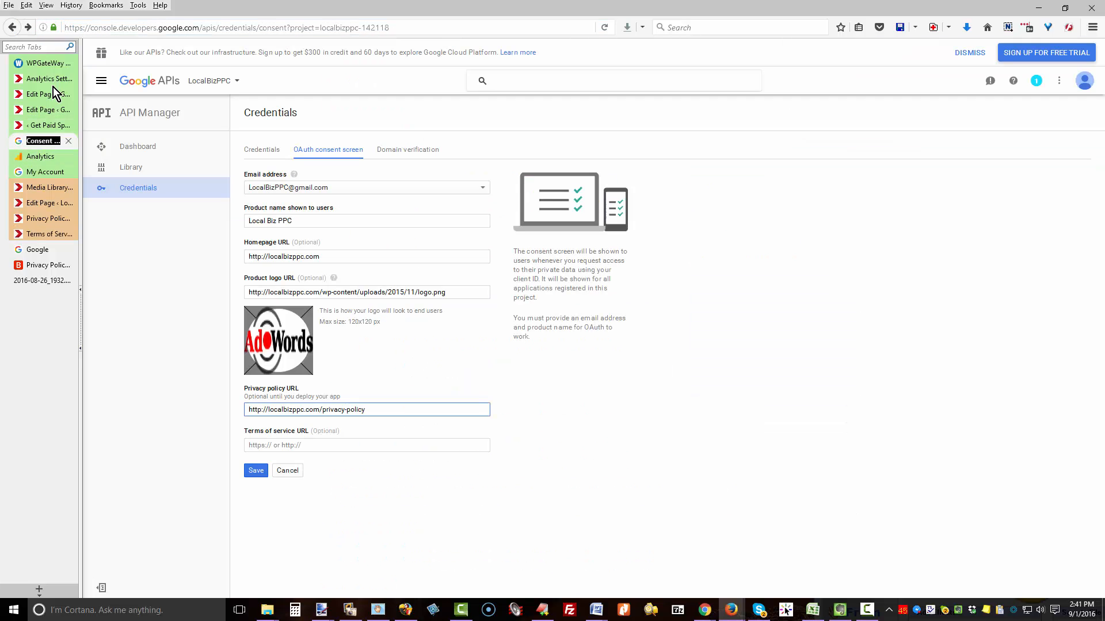
key("Tab")
key("ctrl+v")
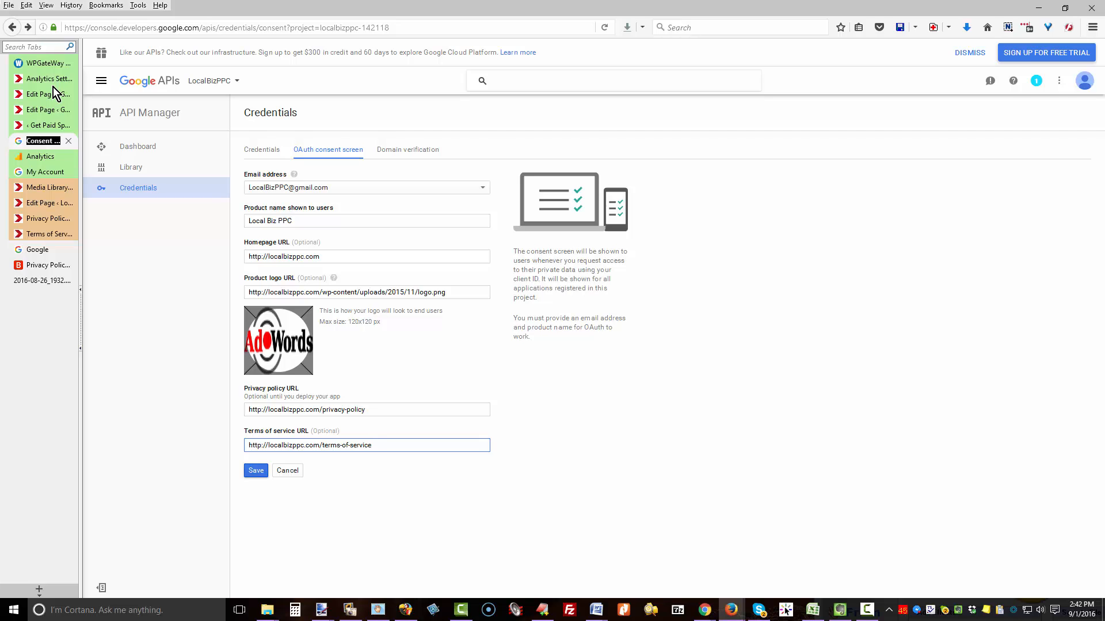
key("Return")
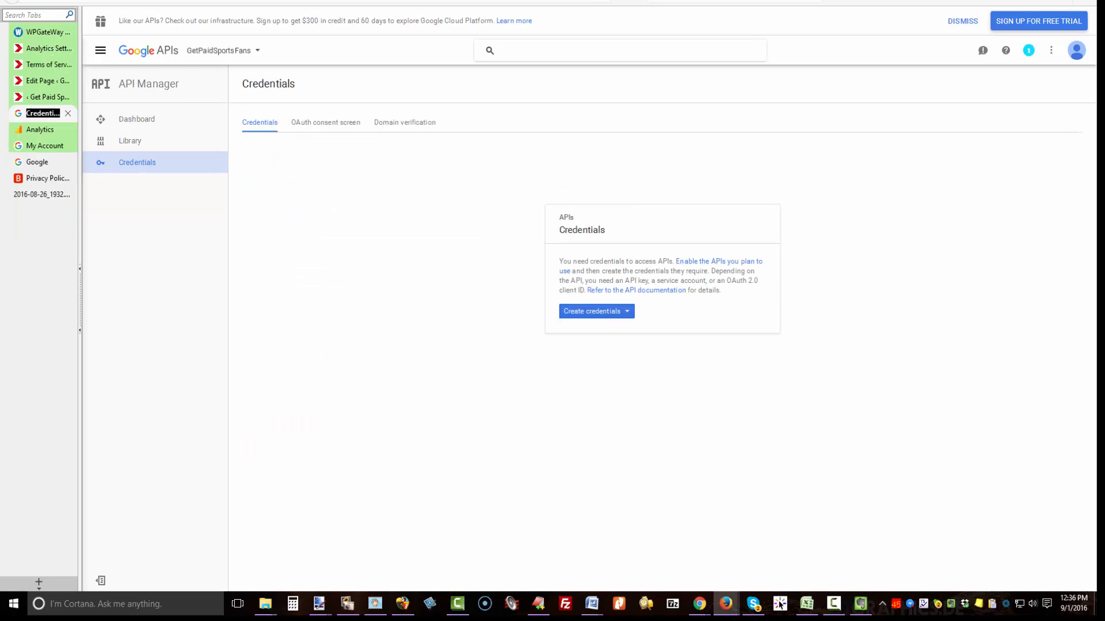
left_click(595, 315)
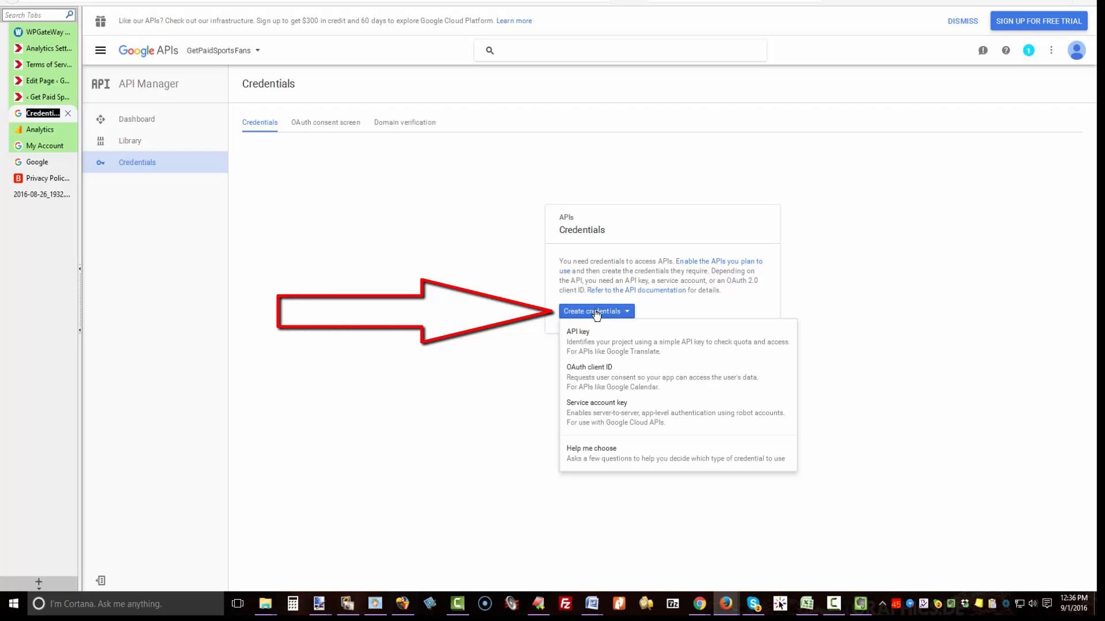
left_click(597, 382)
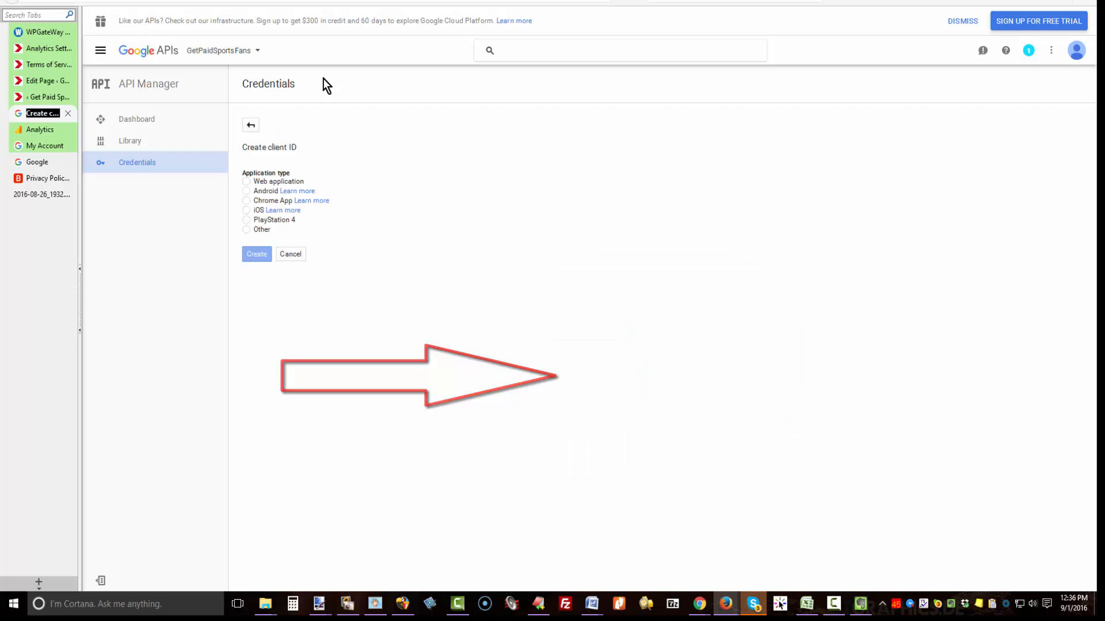
left_click(248, 183)
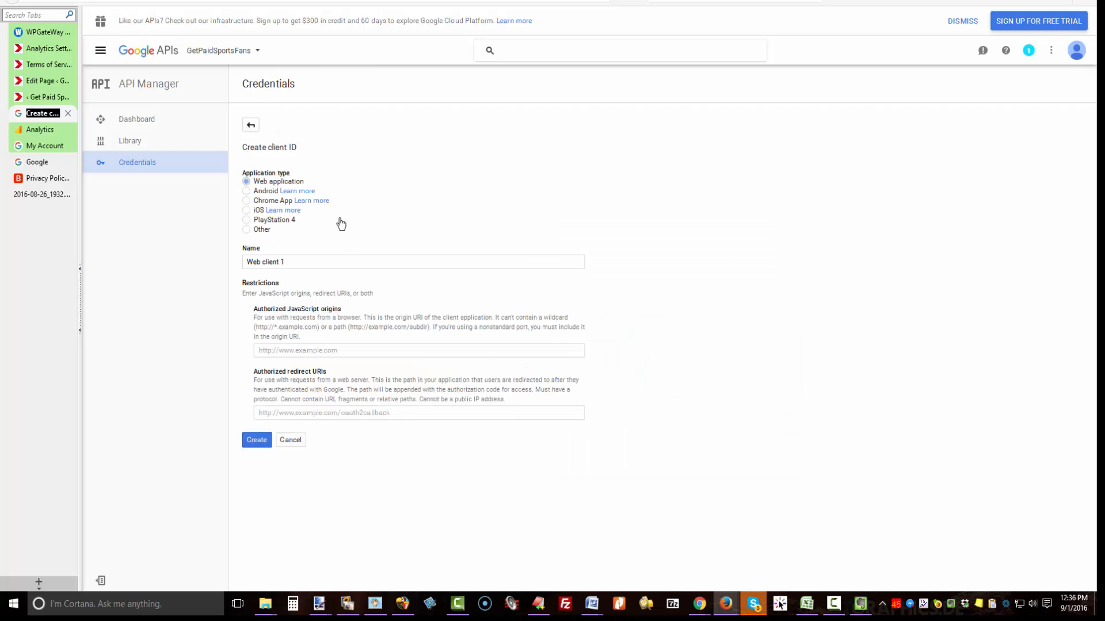
left_click(296, 260)
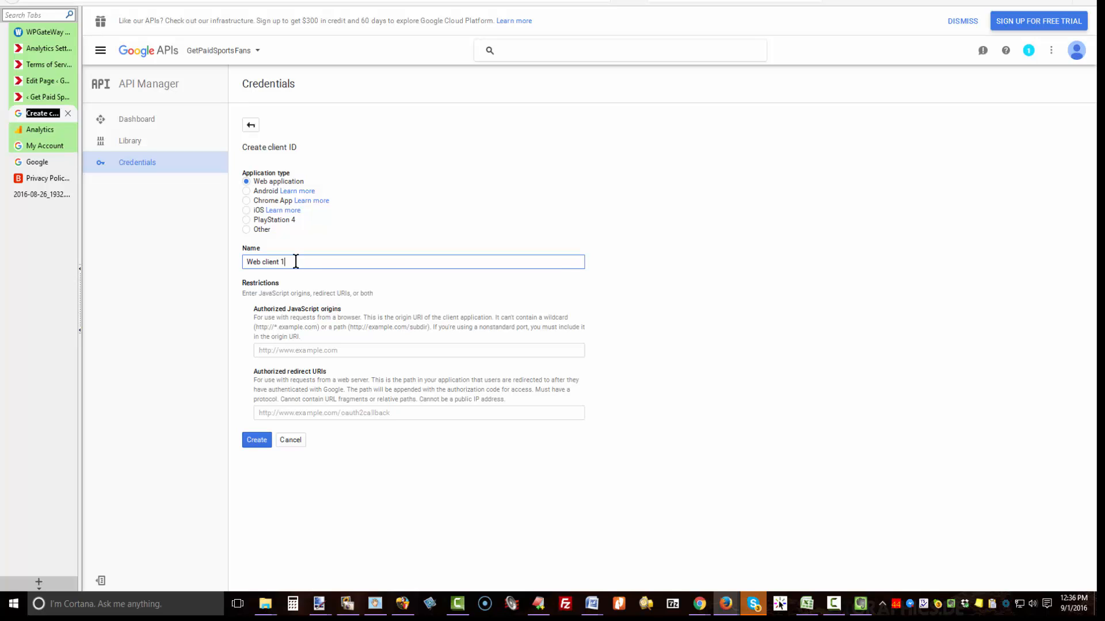
left_click_drag(296, 261, 235, 262)
left_click(312, 352)
type("htt")
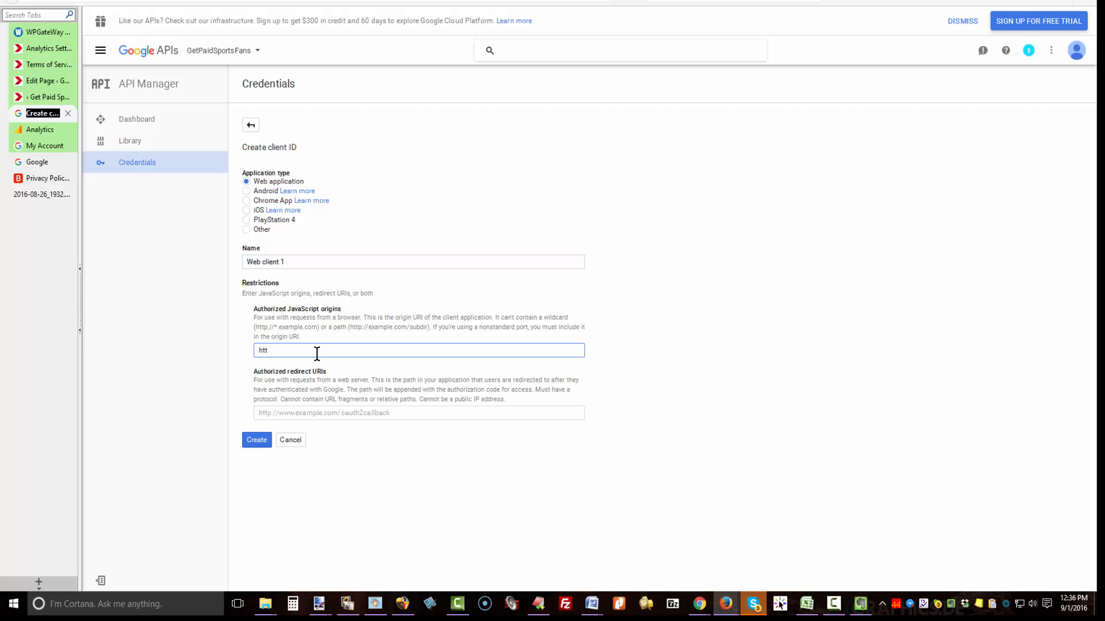
type("p")
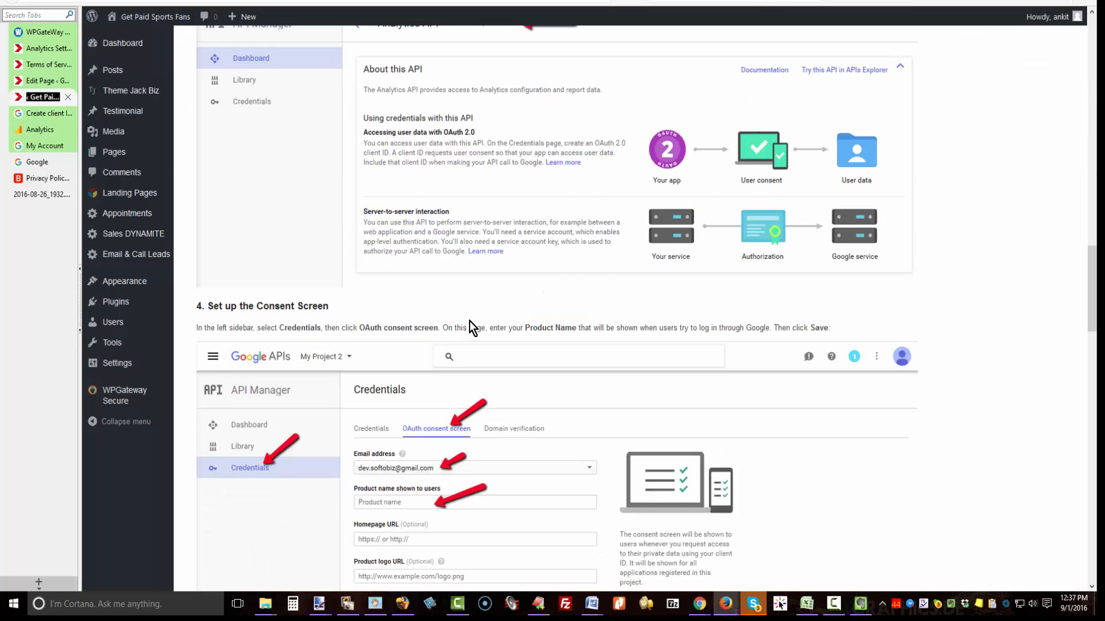
Step: Copy the authorized redirect URI template from the client ID file instructions into a sticky note
scroll(470, 321, "down", 10)
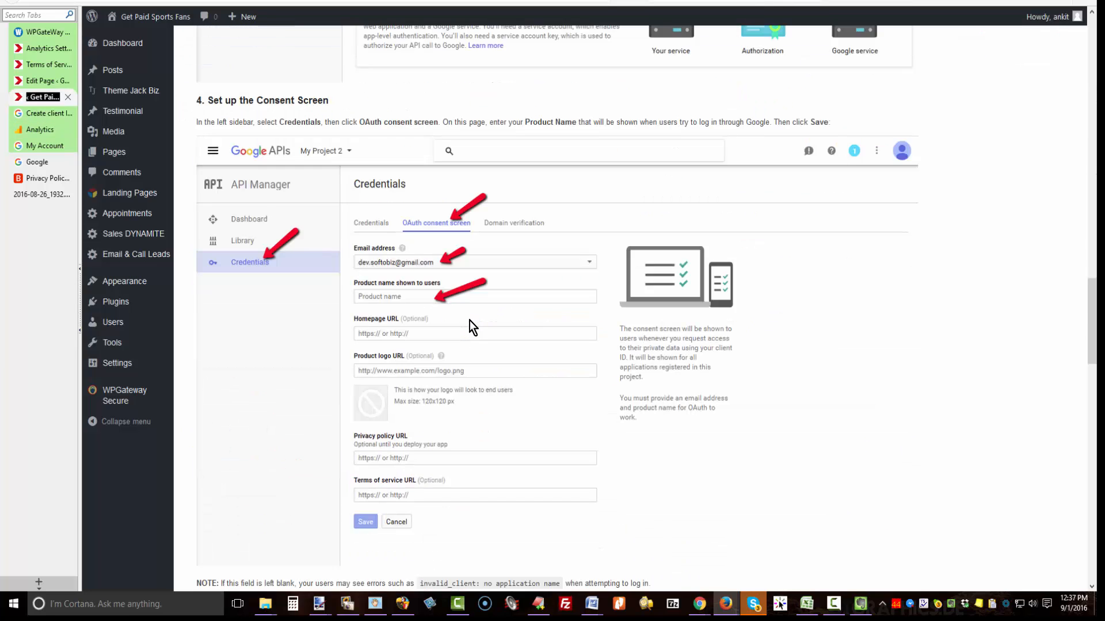
scroll(471, 320, "down", 5)
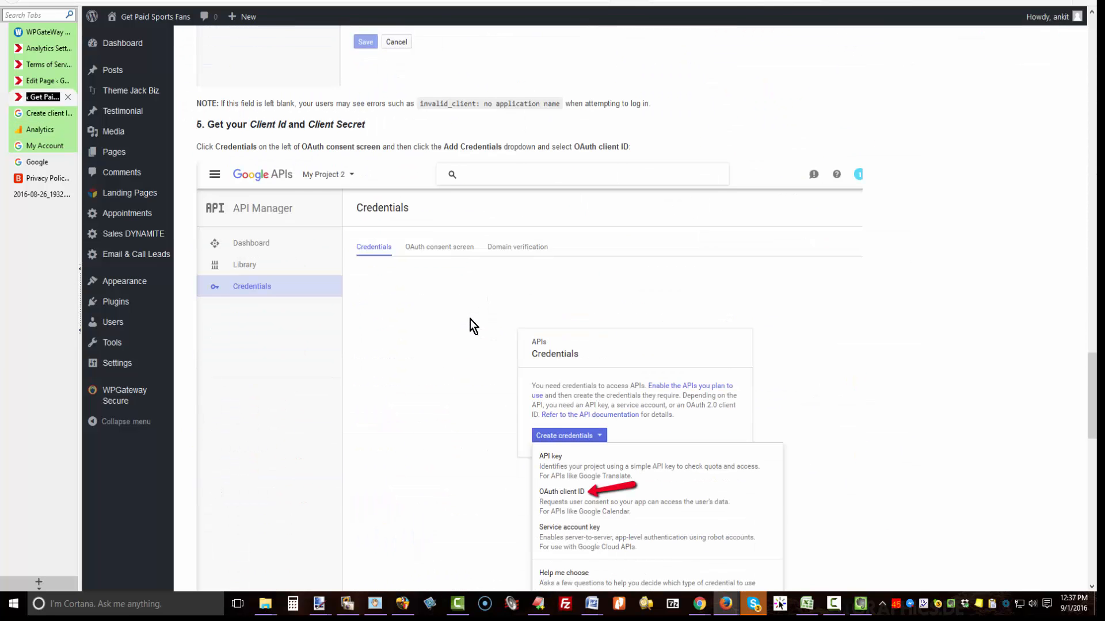
scroll(427, 385, "down", 2)
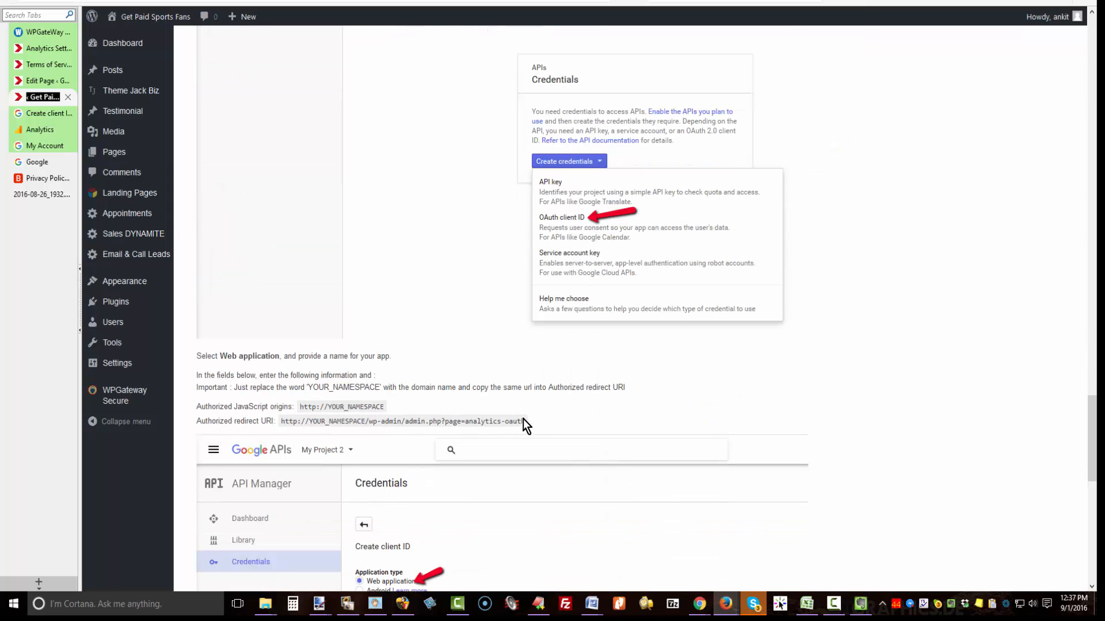
left_click_drag(525, 422, 280, 422)
key("ctrl+c")
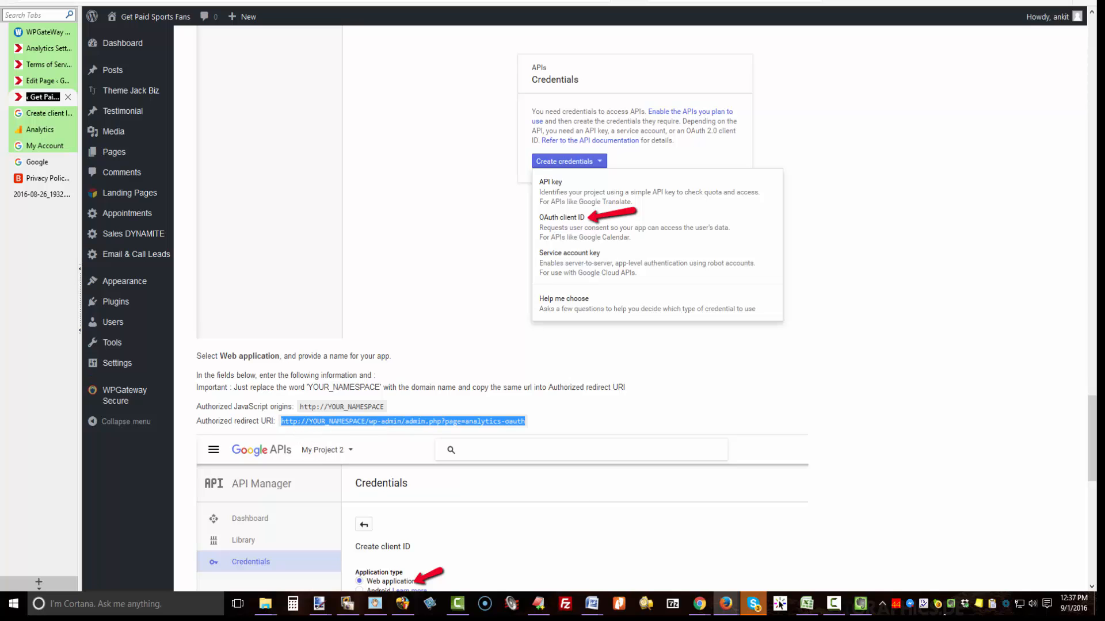
left_click(976, 595)
key("ctrl+v")
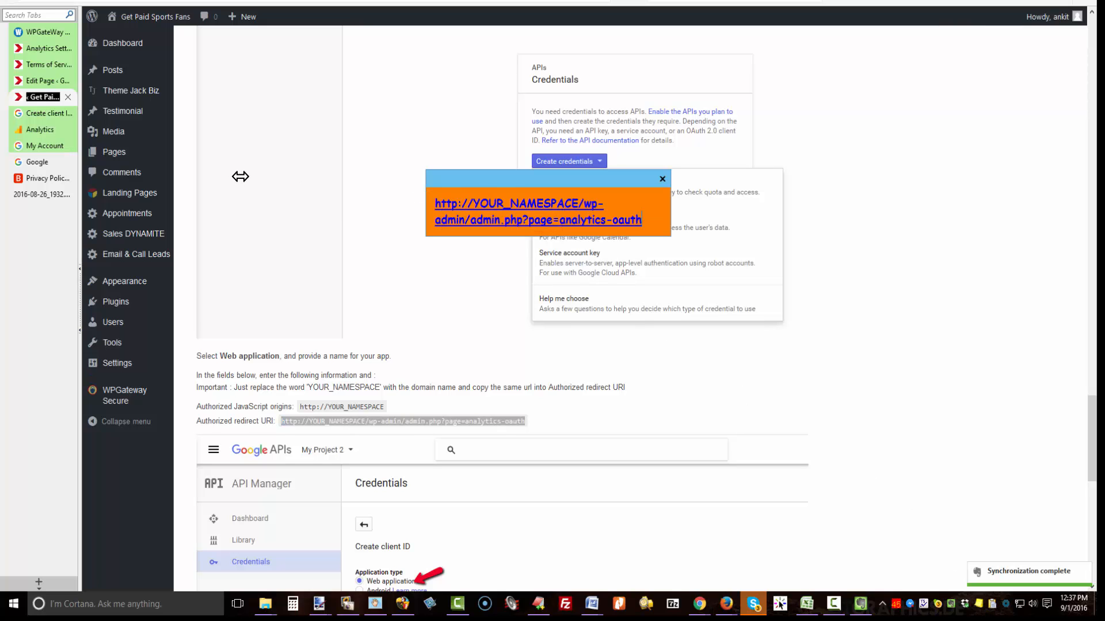
left_click_drag(240, 177, 240, 177)
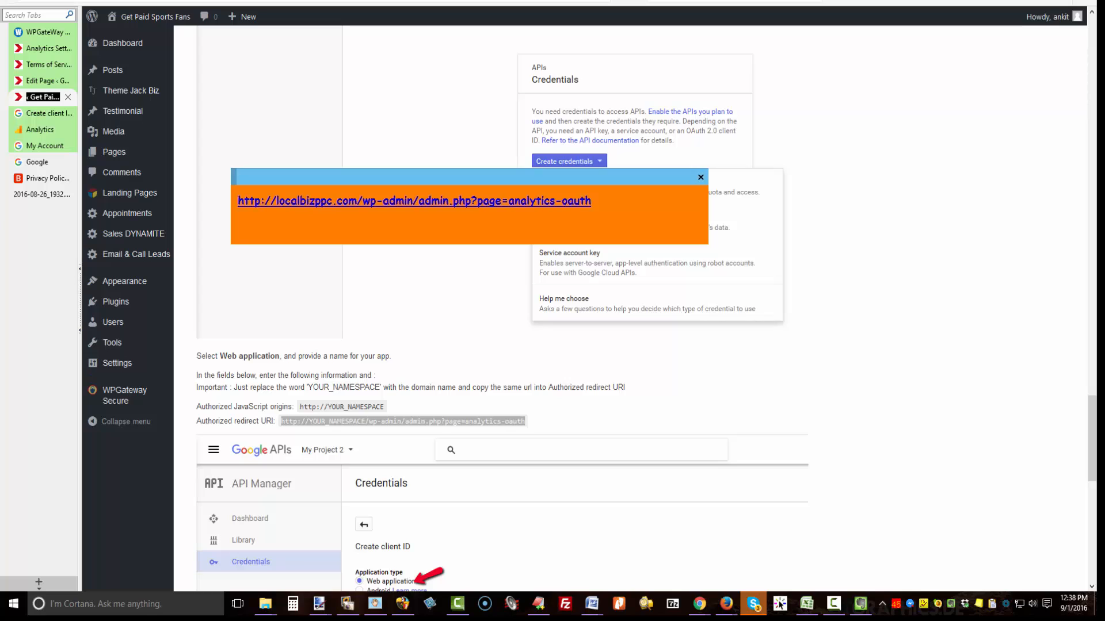
left_click(689, 416)
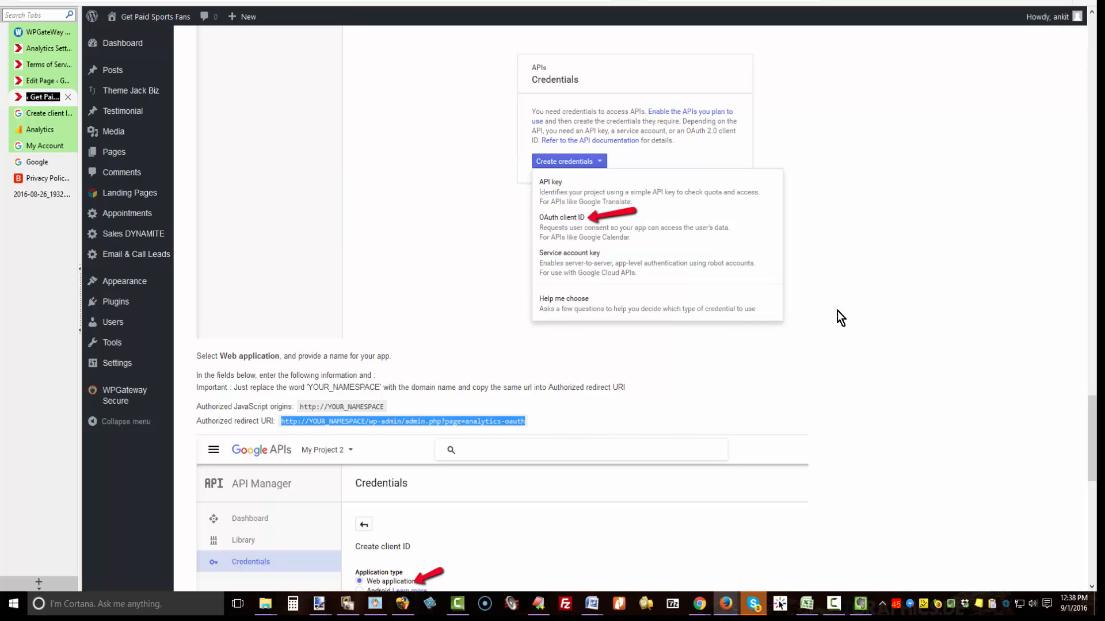
left_click(30, 111)
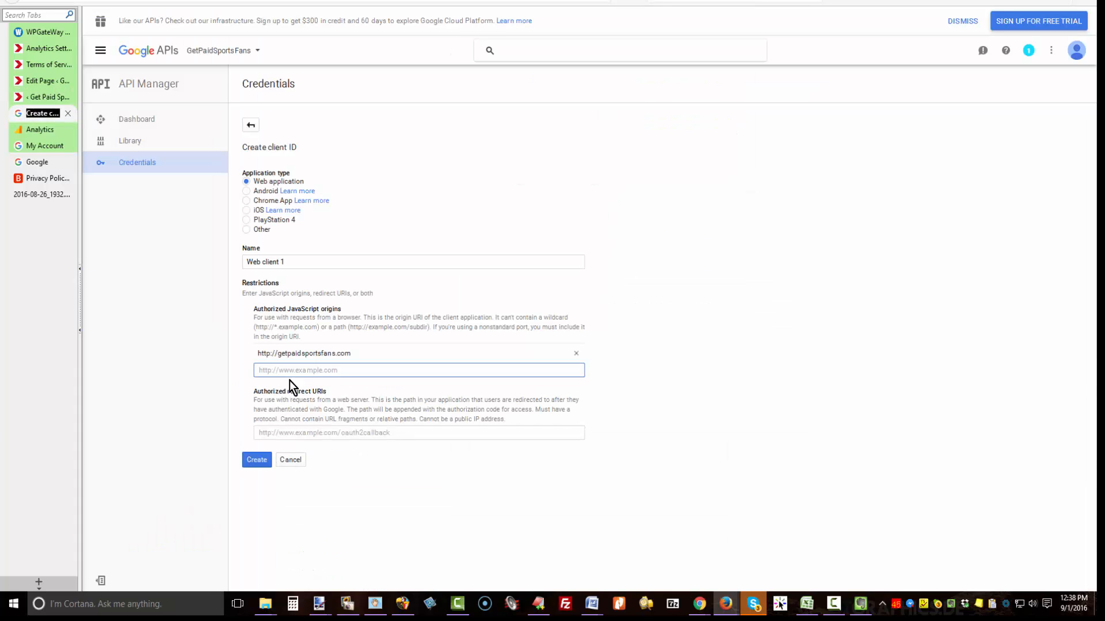
left_click(290, 433)
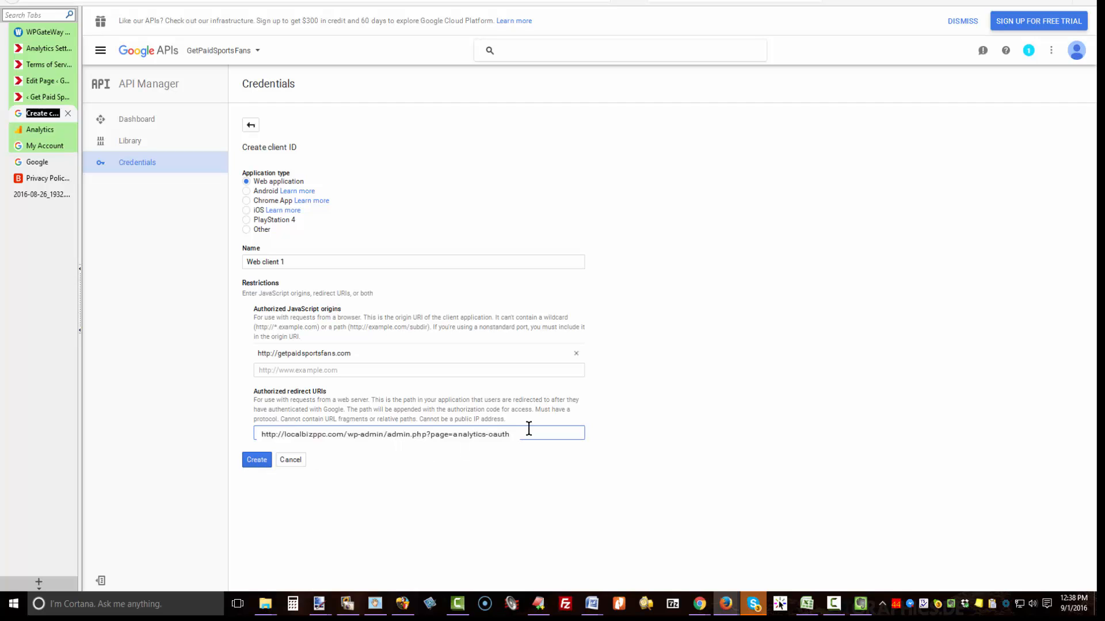
Step: Create the Web client 1 OAuth client ID and save its JSON file to the Desktop
left_click(257, 460)
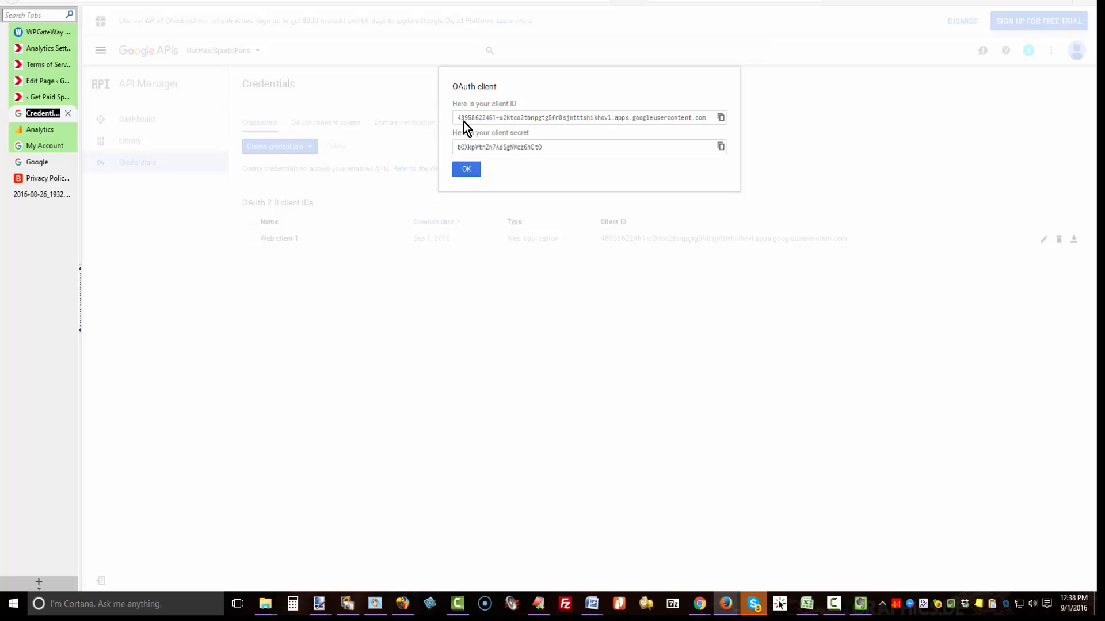
left_click(469, 174)
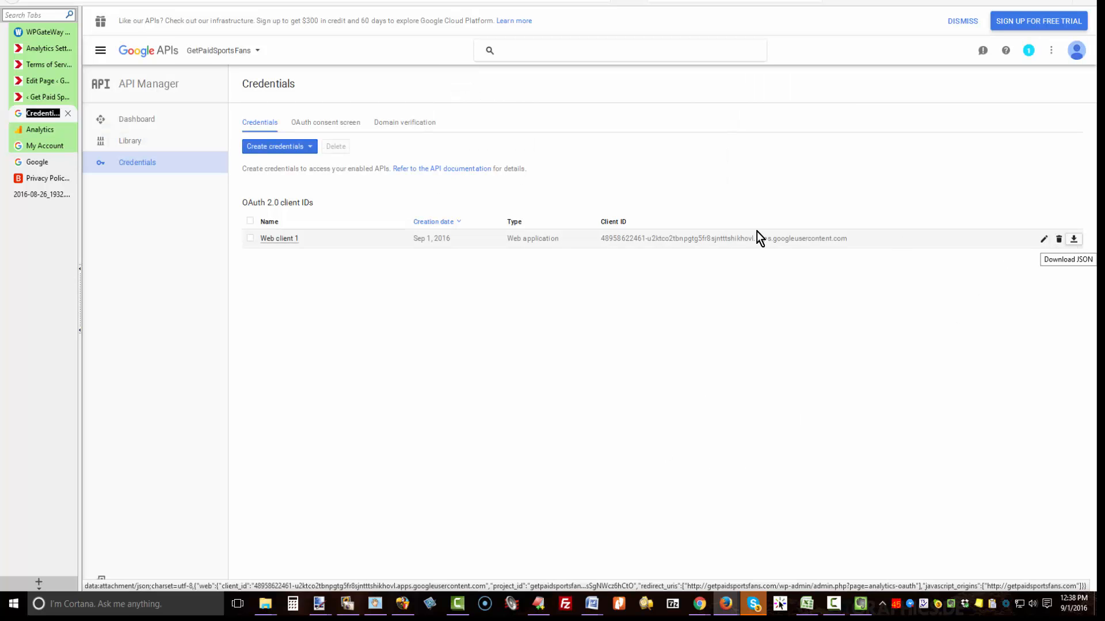
left_click(1074, 240)
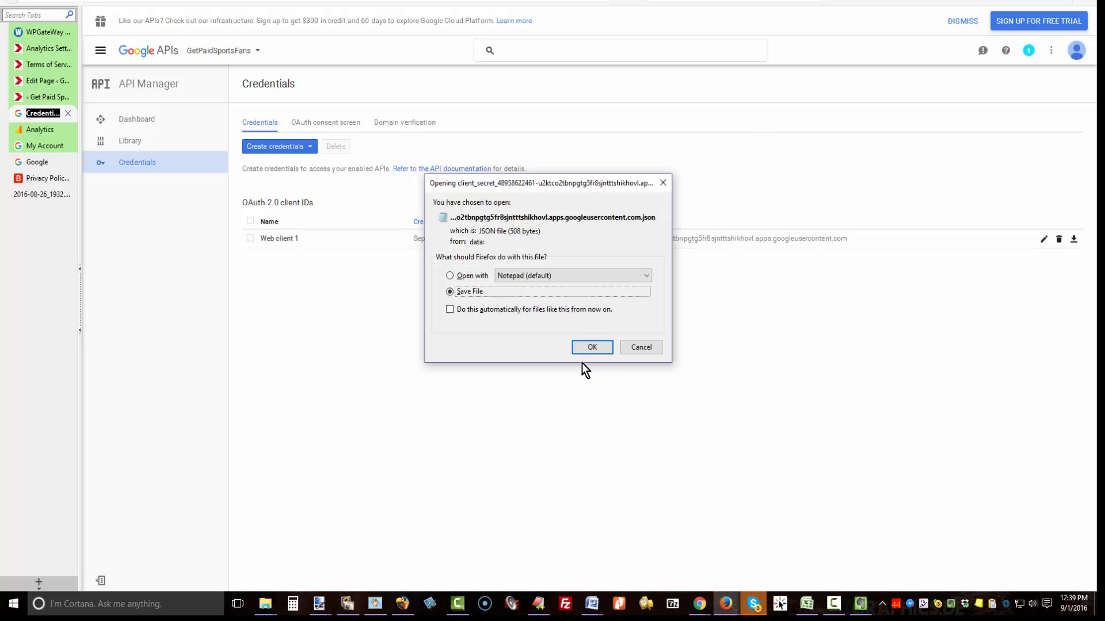
left_click(592, 347)
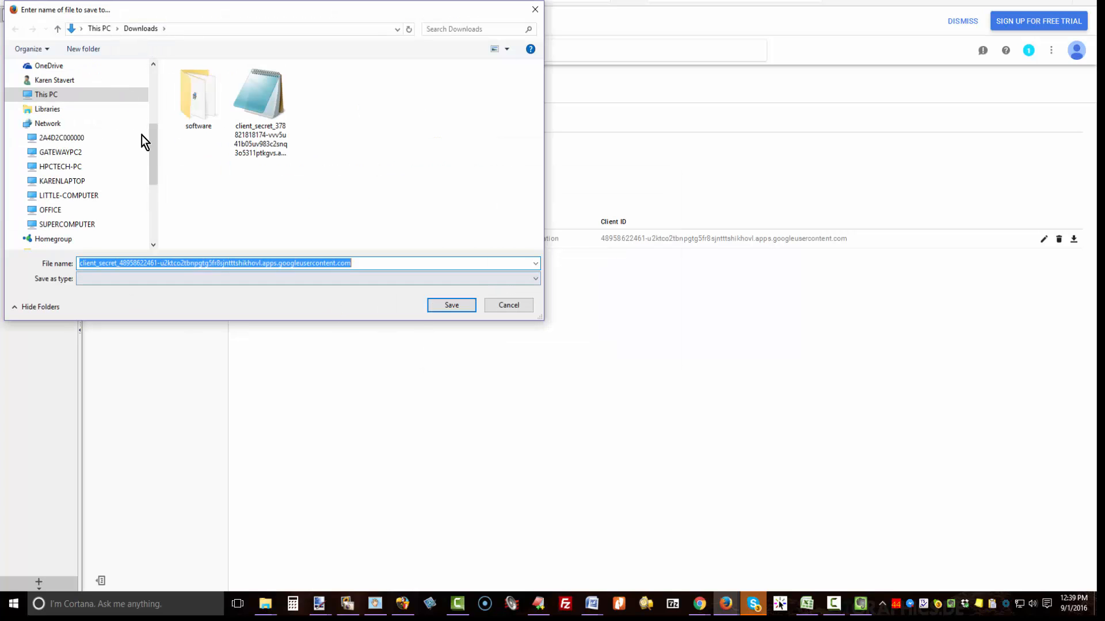
left_click(153, 68)
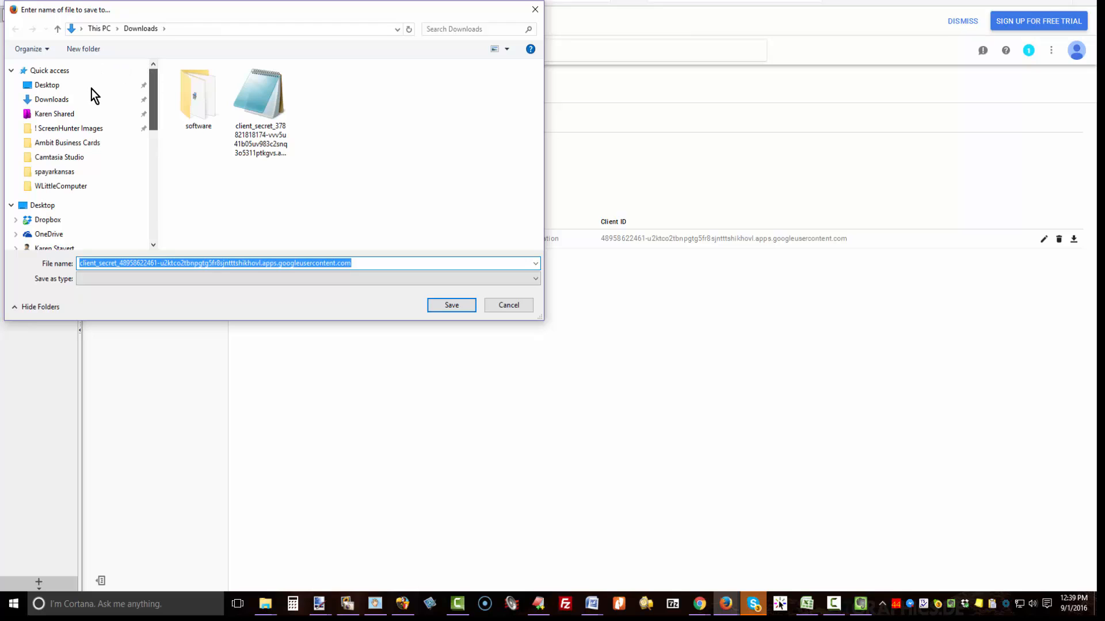
left_click(64, 88)
left_click(452, 305)
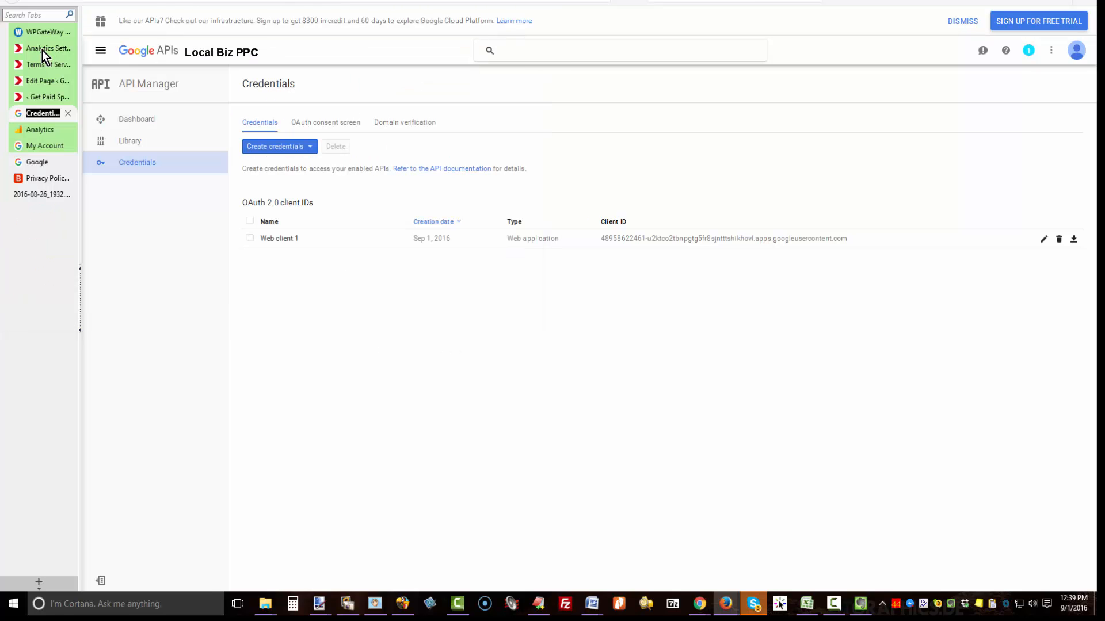
Step: Submit the downloaded client secret JSON as the WordPress Client Id File and allow access to the Google Analytics data
left_click(41, 49)
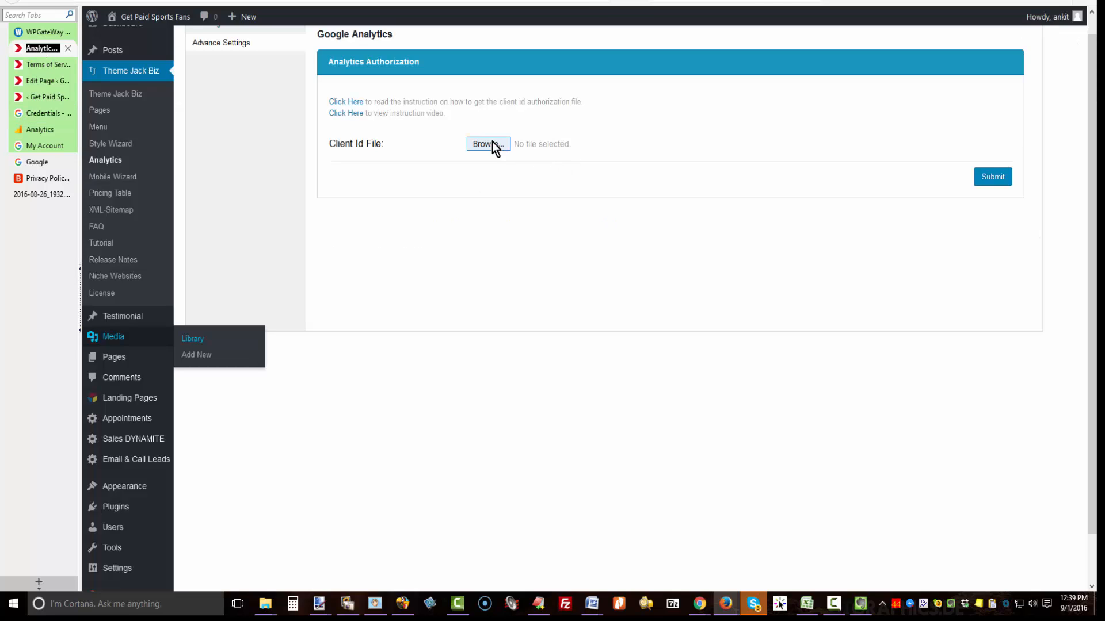
left_click(481, 146)
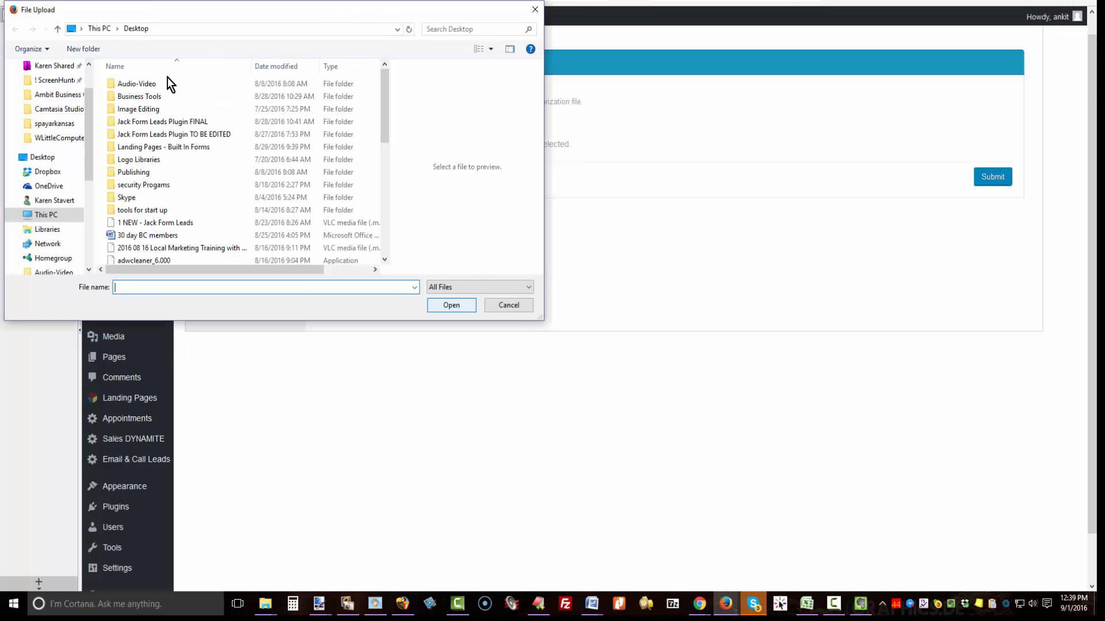
left_click(452, 305)
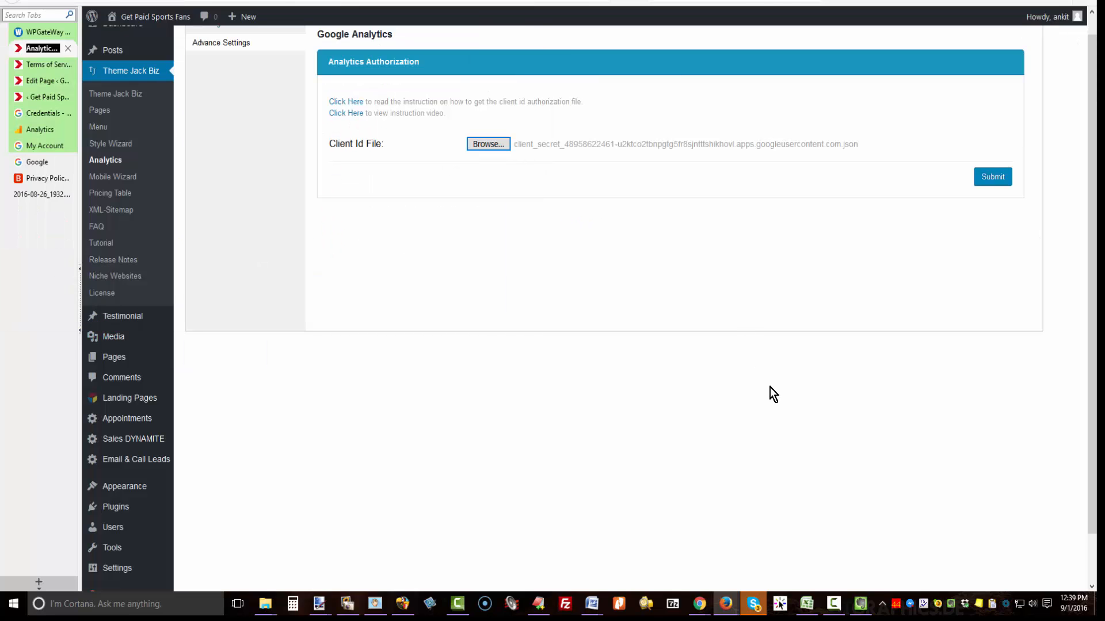
left_click(998, 180)
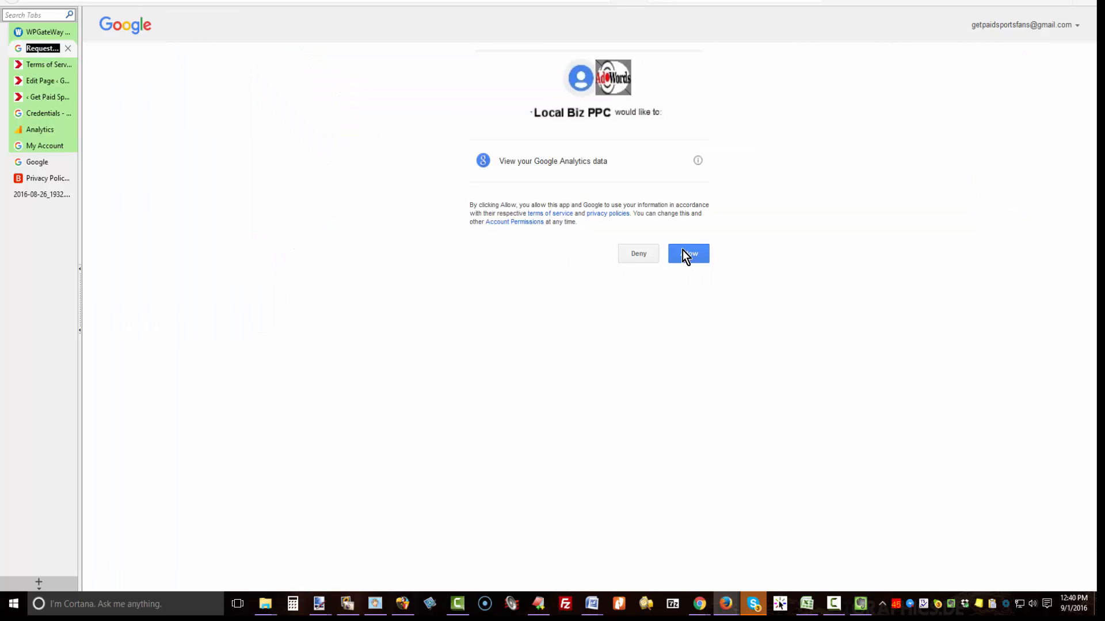
left_click(688, 253)
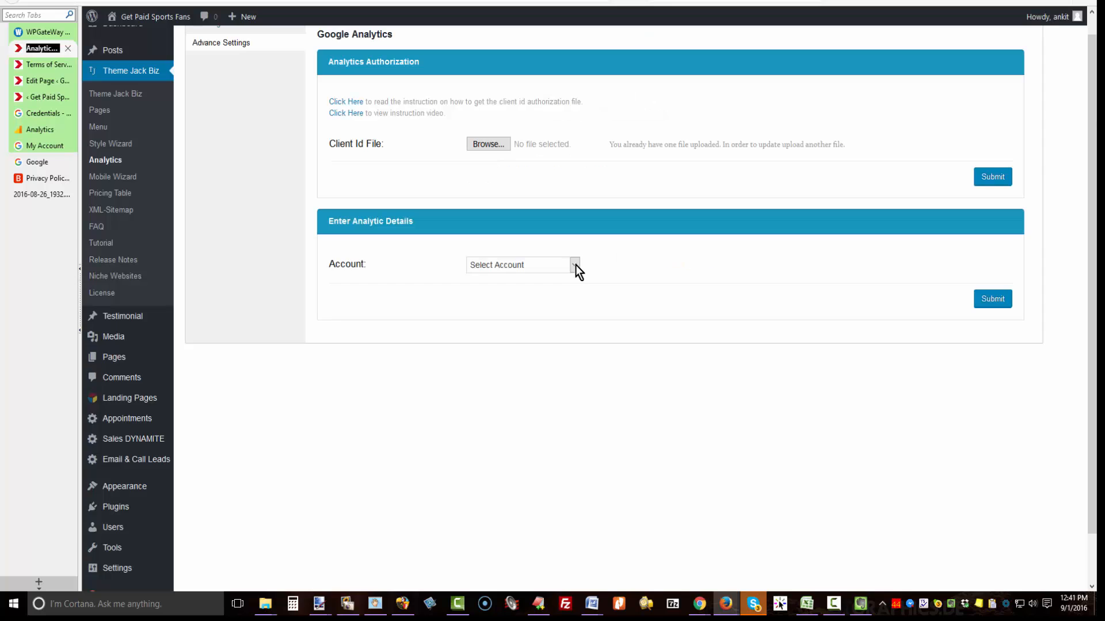
Step: Select the site's Analytics account, the localbizppc.com property and the All Web Site Data view, and submit the analytics details
left_click(575, 265)
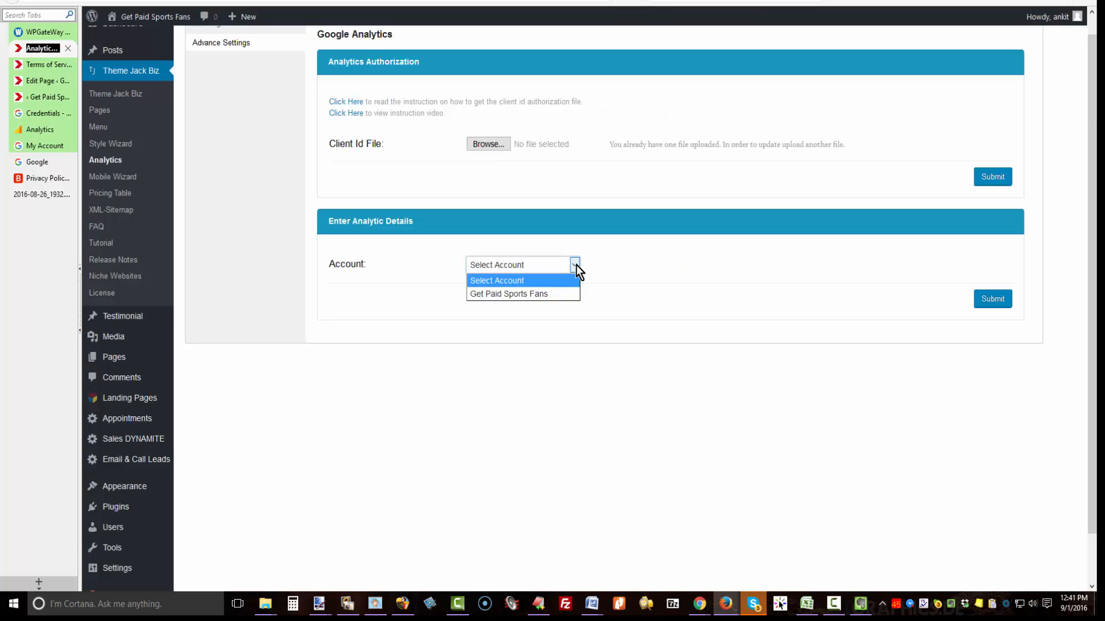
left_click(547, 296)
left_click(547, 302)
left_click(547, 329)
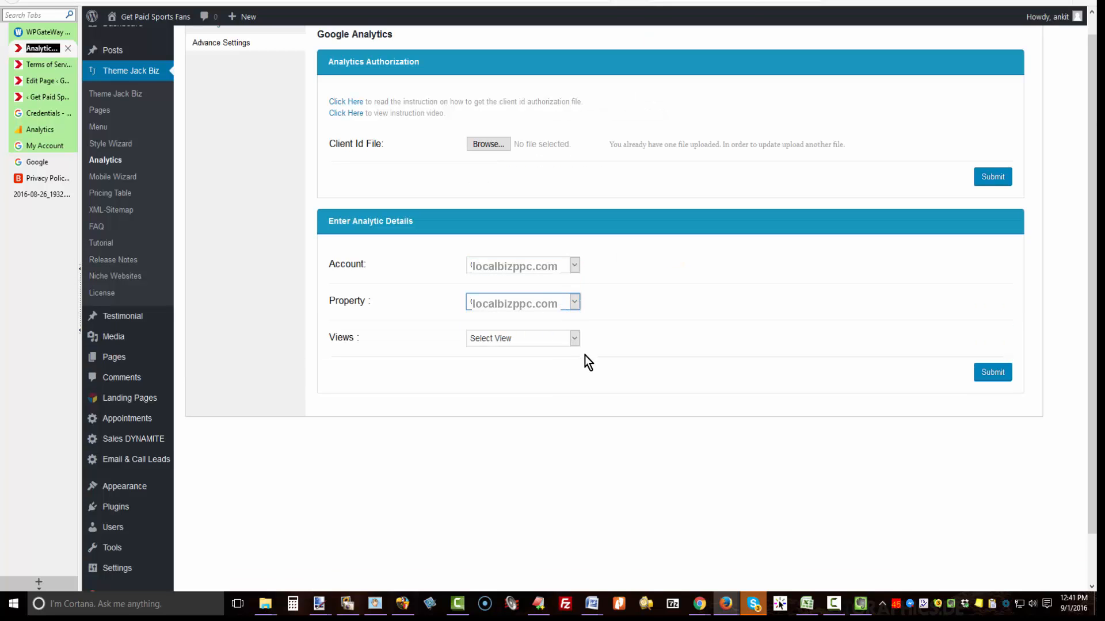
left_click(576, 342)
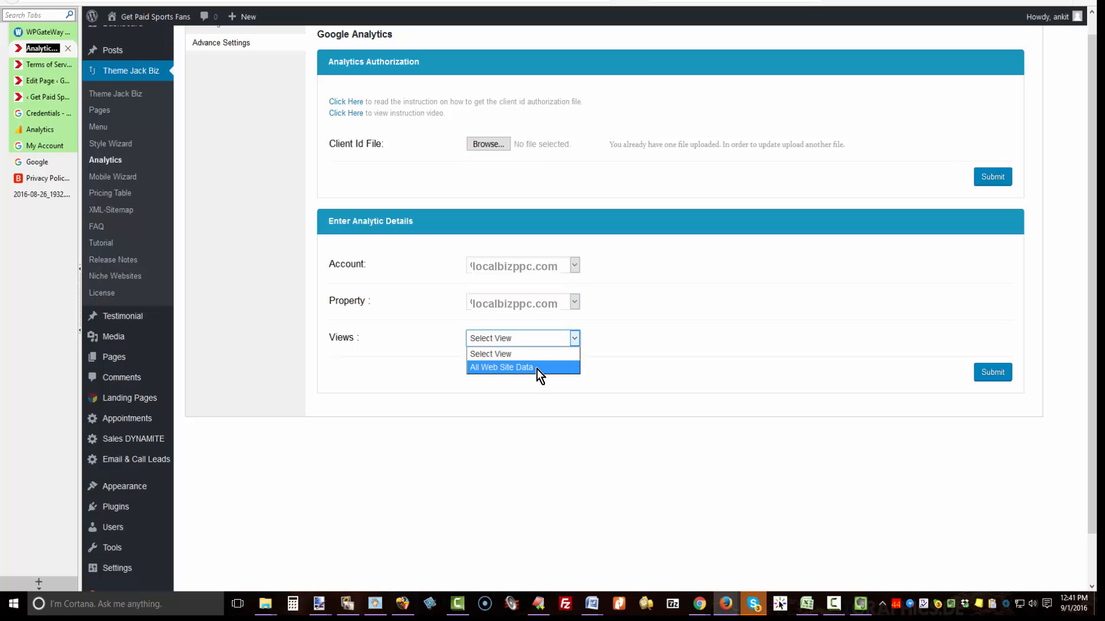
left_click(537, 369)
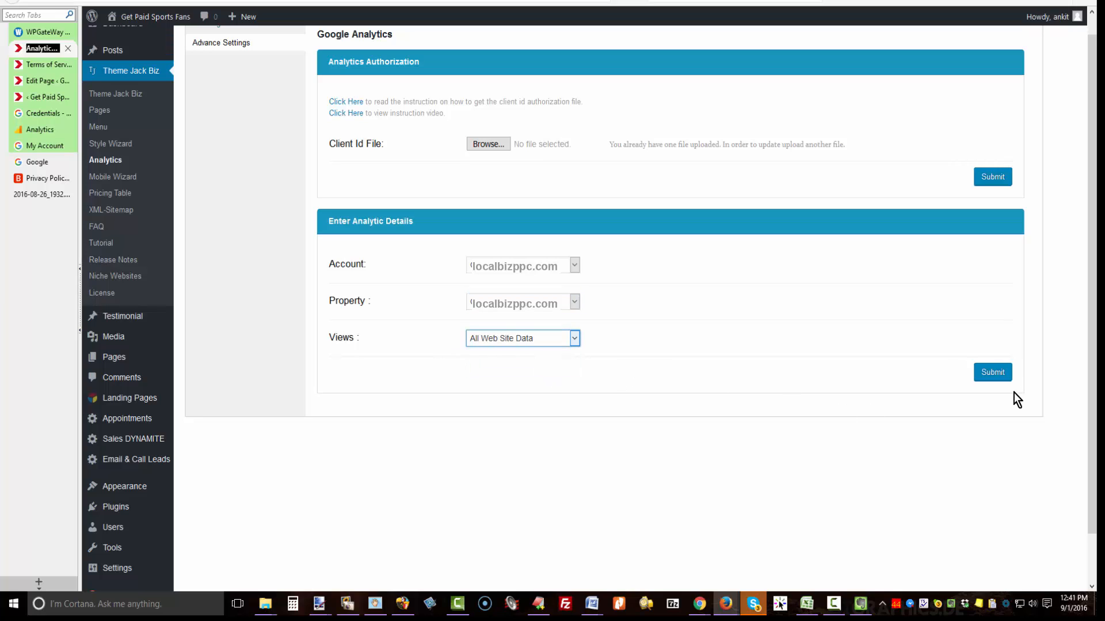
left_click(995, 373)
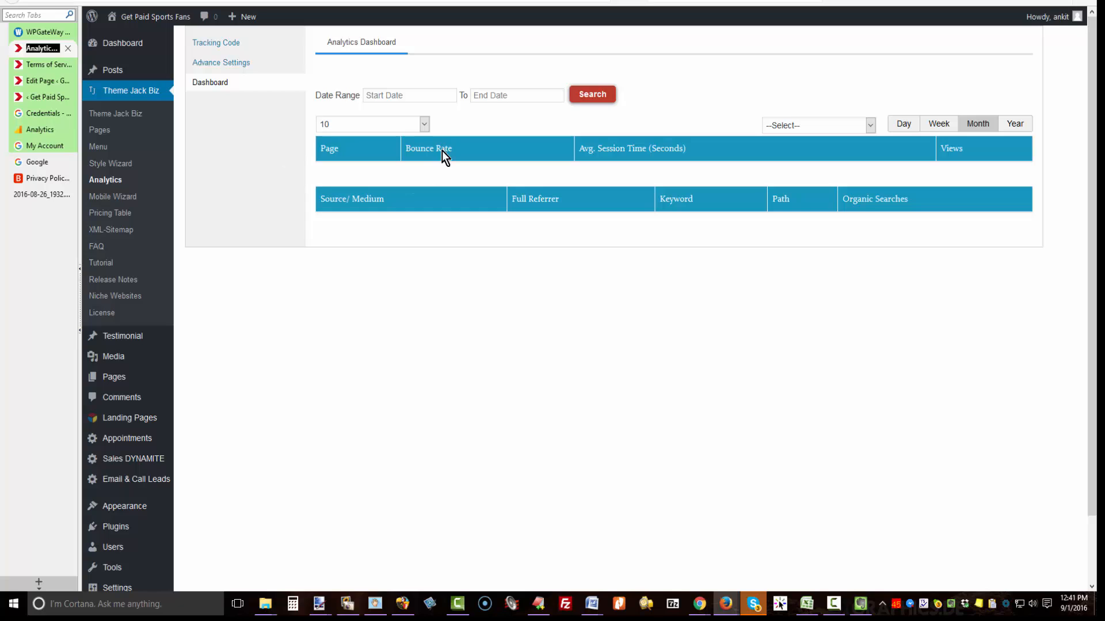
Step: Examine the predefined date range and row count options on the Analytics Dashboard
left_click(893, 129)
left_click(868, 124)
left_click(858, 127)
left_click(859, 127)
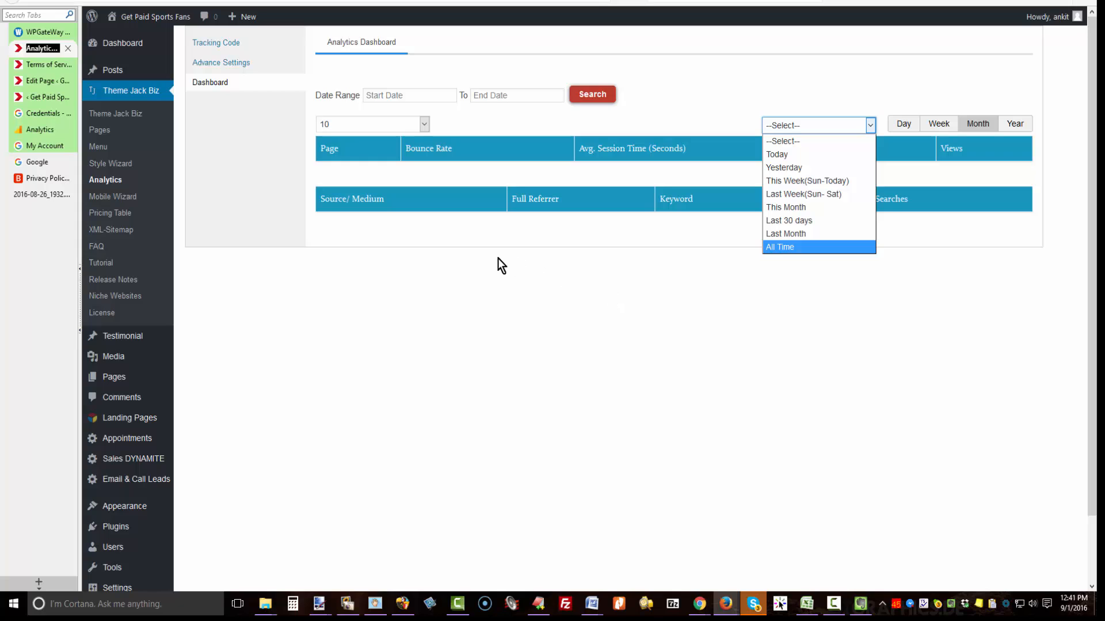
left_click(427, 125)
left_click(279, 140)
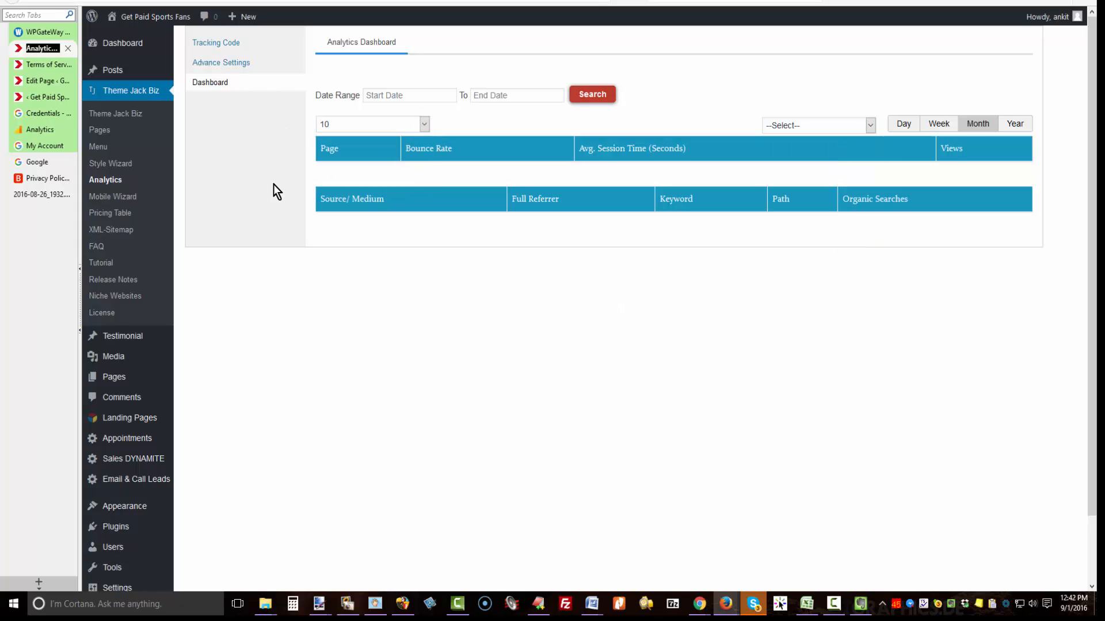